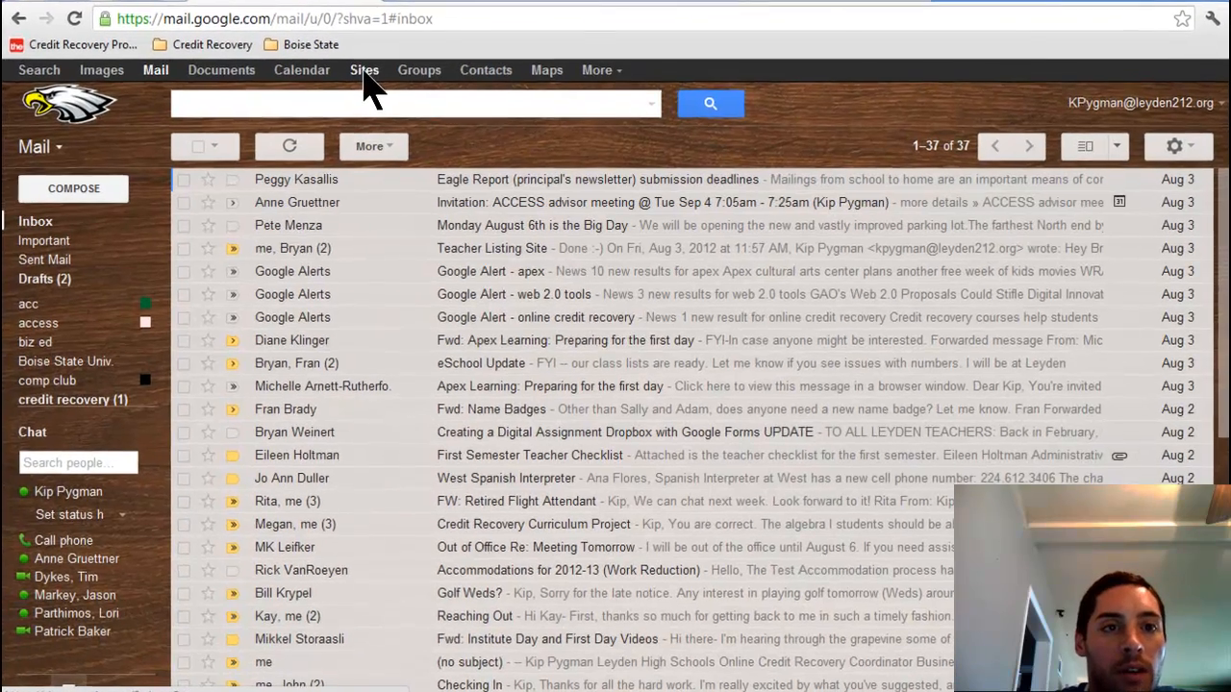
Step: Go from Gmail to the Google Sites list of the account's sites
left_click(363, 71)
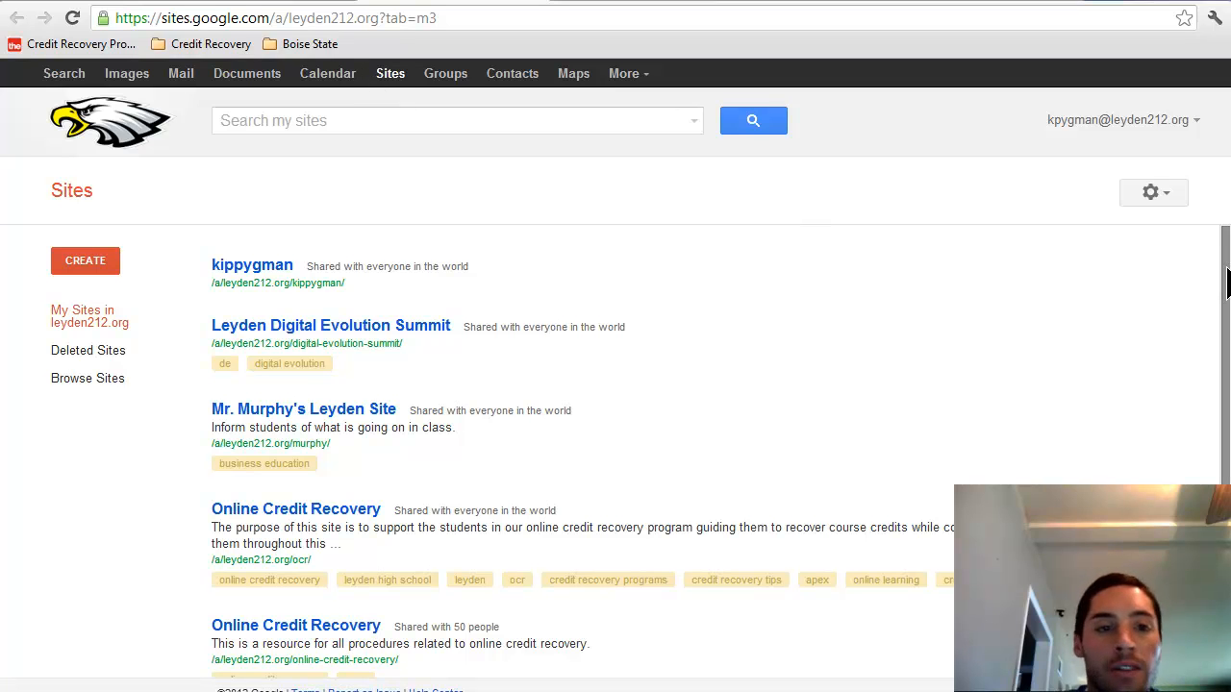
Step: Start a new Blank-template site named pygmanaccounting and show the theme choices
left_click(82, 262)
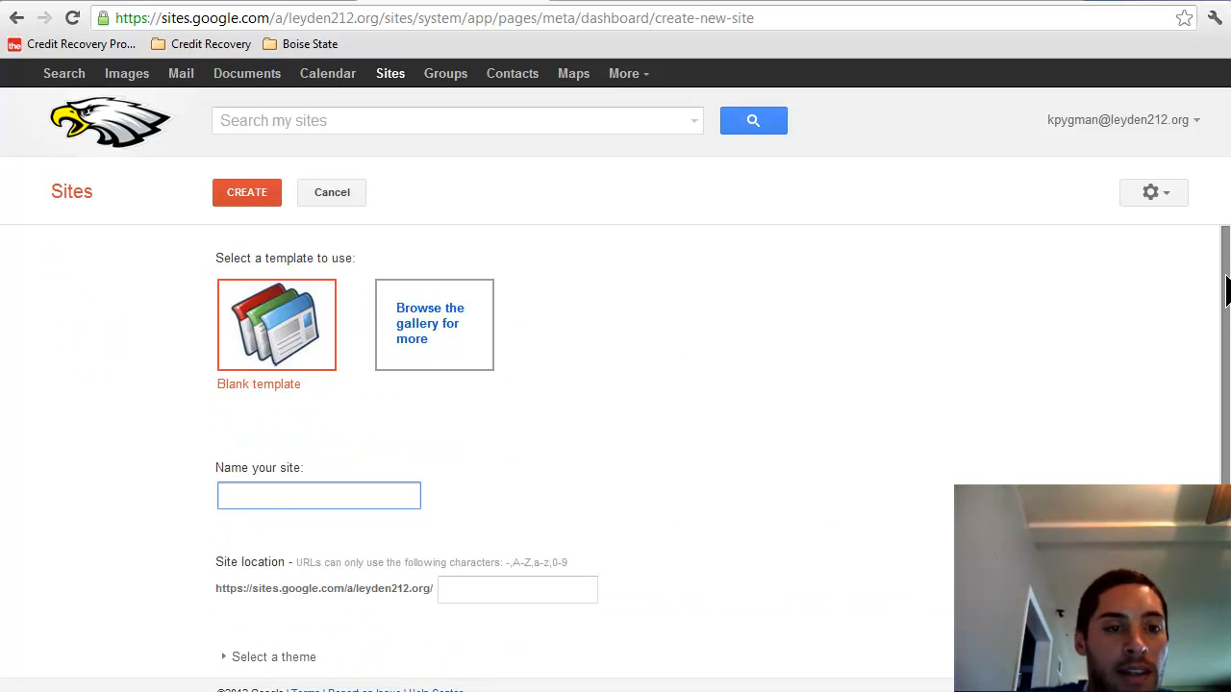
left_click_drag(1225, 289, 1225, 331)
left_click(307, 458)
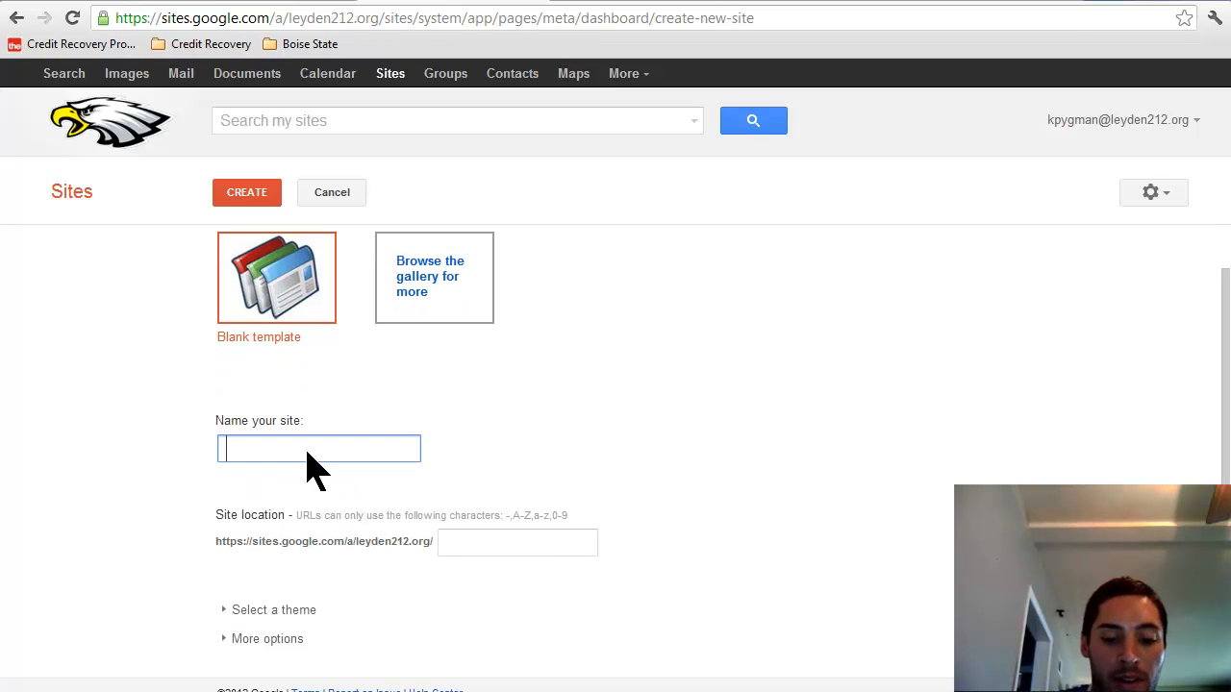
type("pygman")
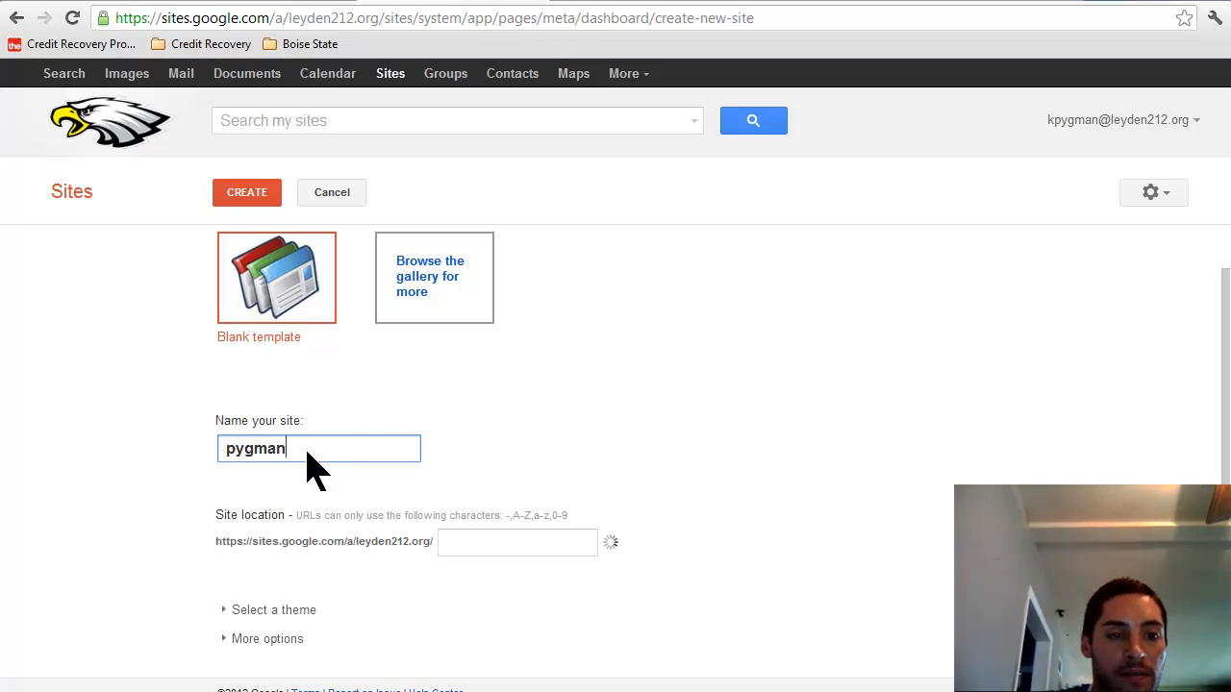
type("accounting")
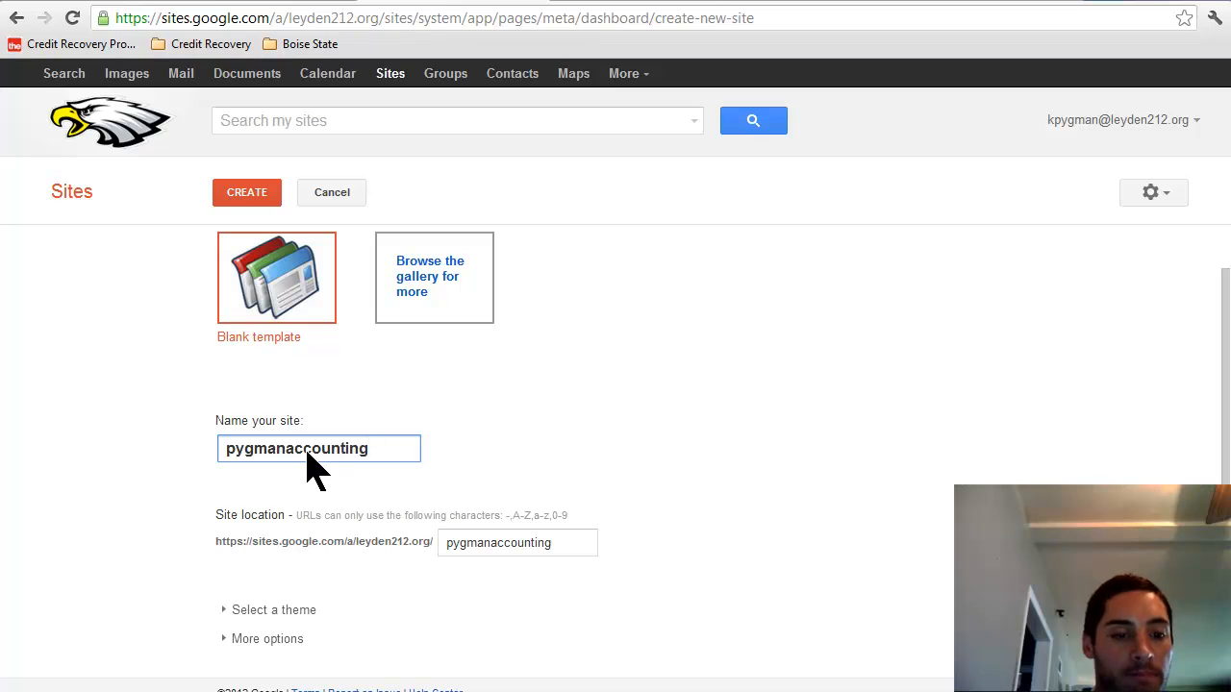
left_click_drag(1228, 446, 1227, 446)
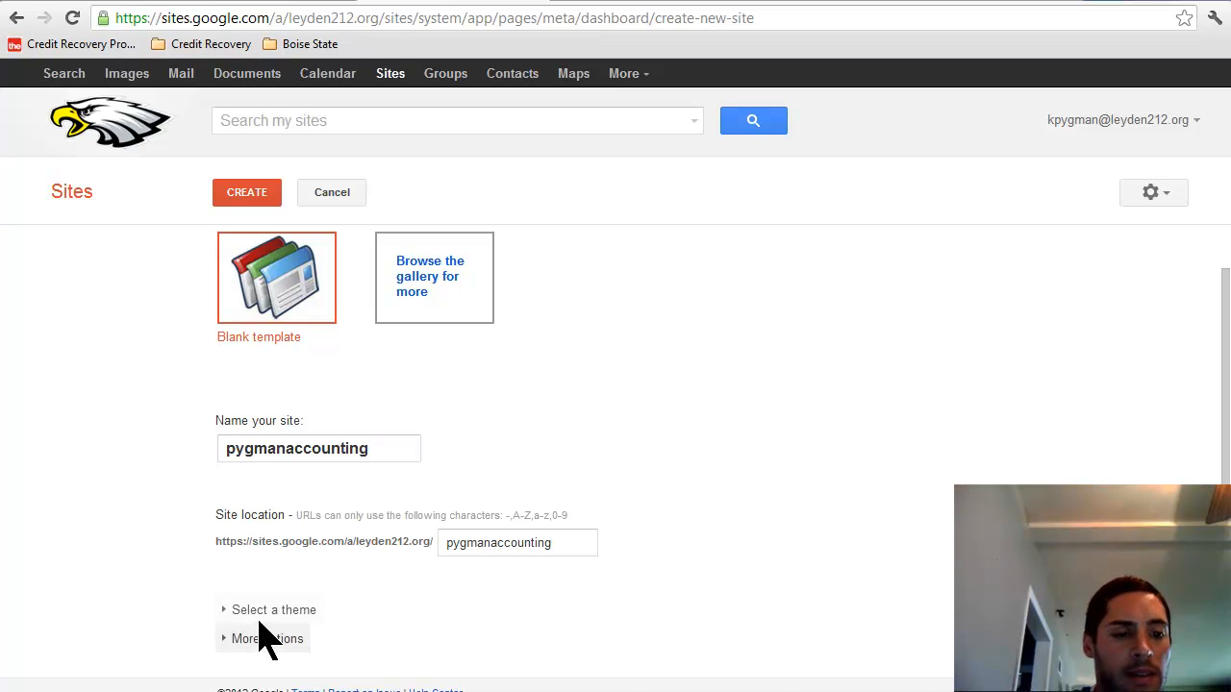
left_click(259, 612)
Step: Choose the Solitude: Navy theme and create the pygmanaccounting site
left_click_drag(1226, 287, 1226, 348)
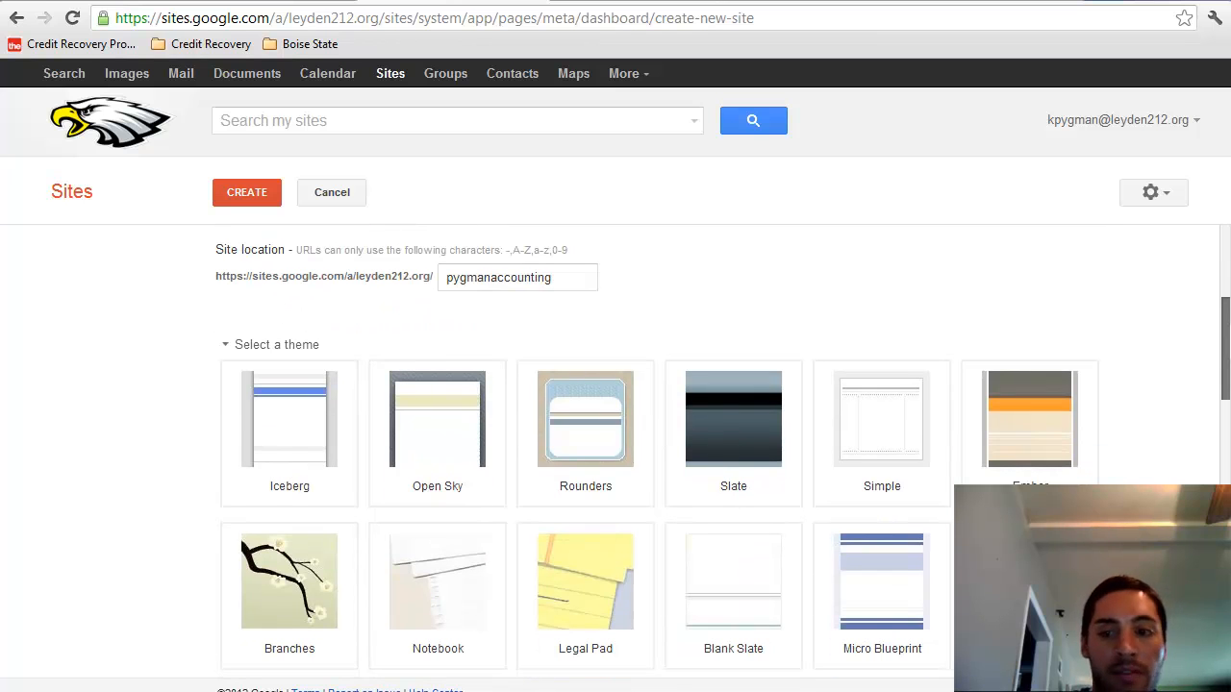
left_click_drag(1226, 348, 1226, 444)
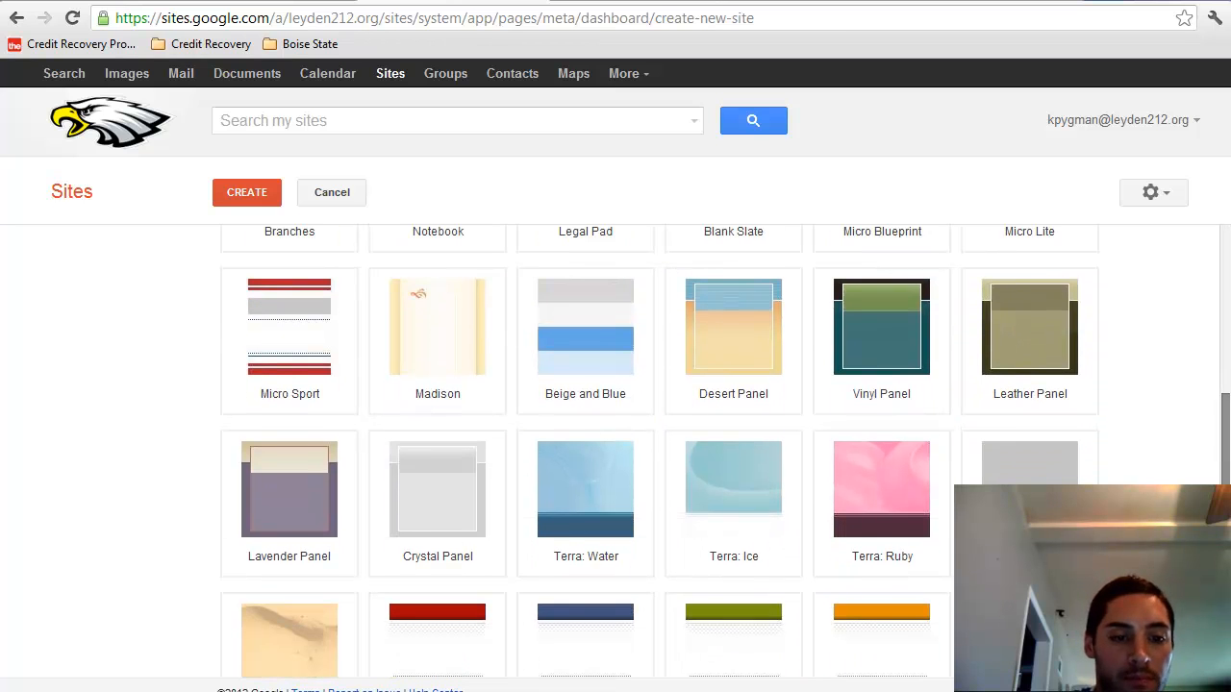
scroll(694, 591, "down", 3)
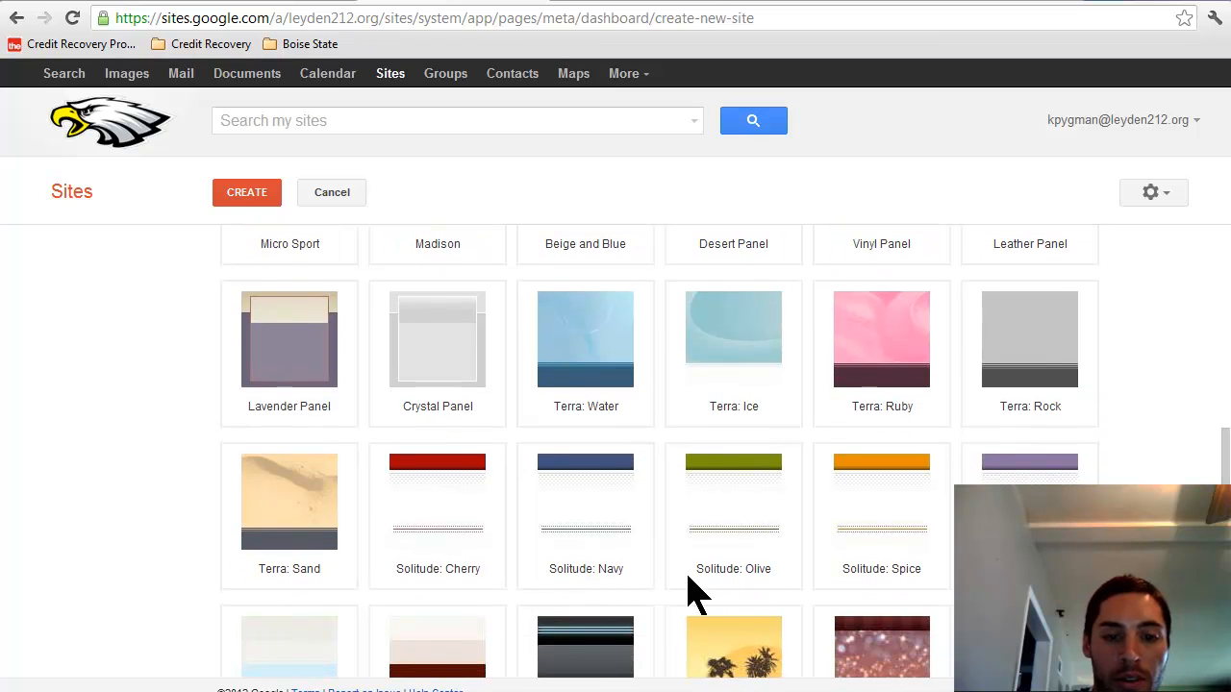
left_click(599, 503)
left_click(239, 196)
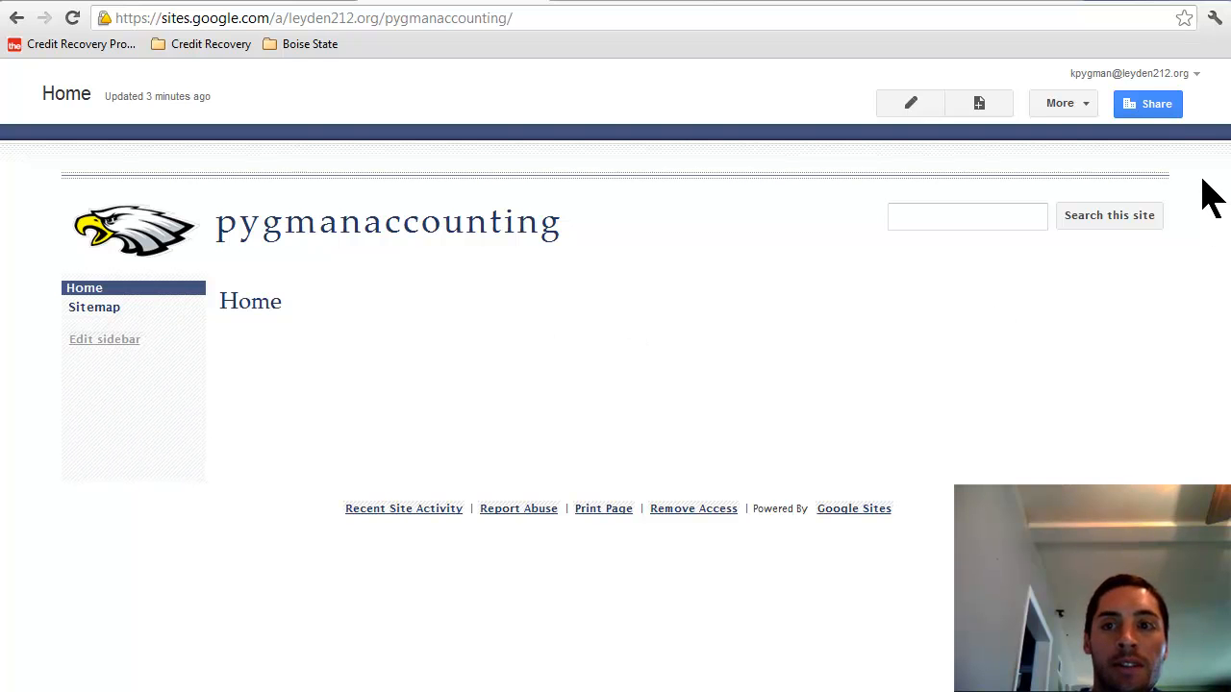
Step: Change the site's visibility to Public on the web and save it
left_click(1165, 111)
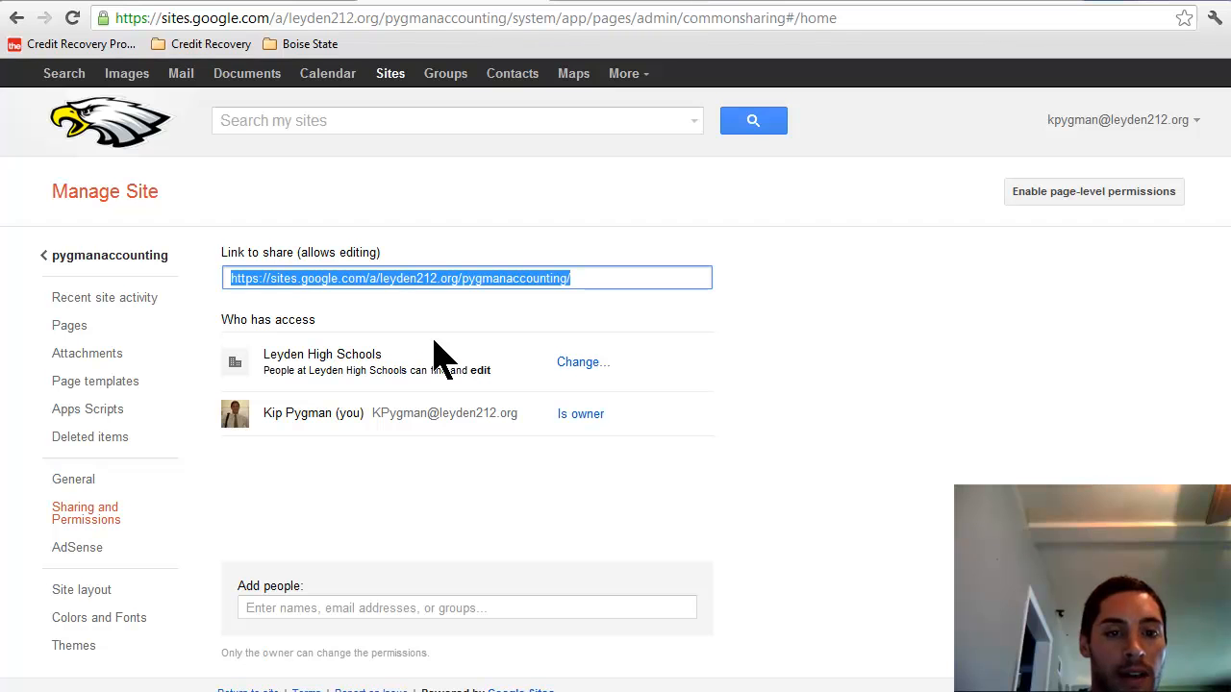
left_click(580, 363)
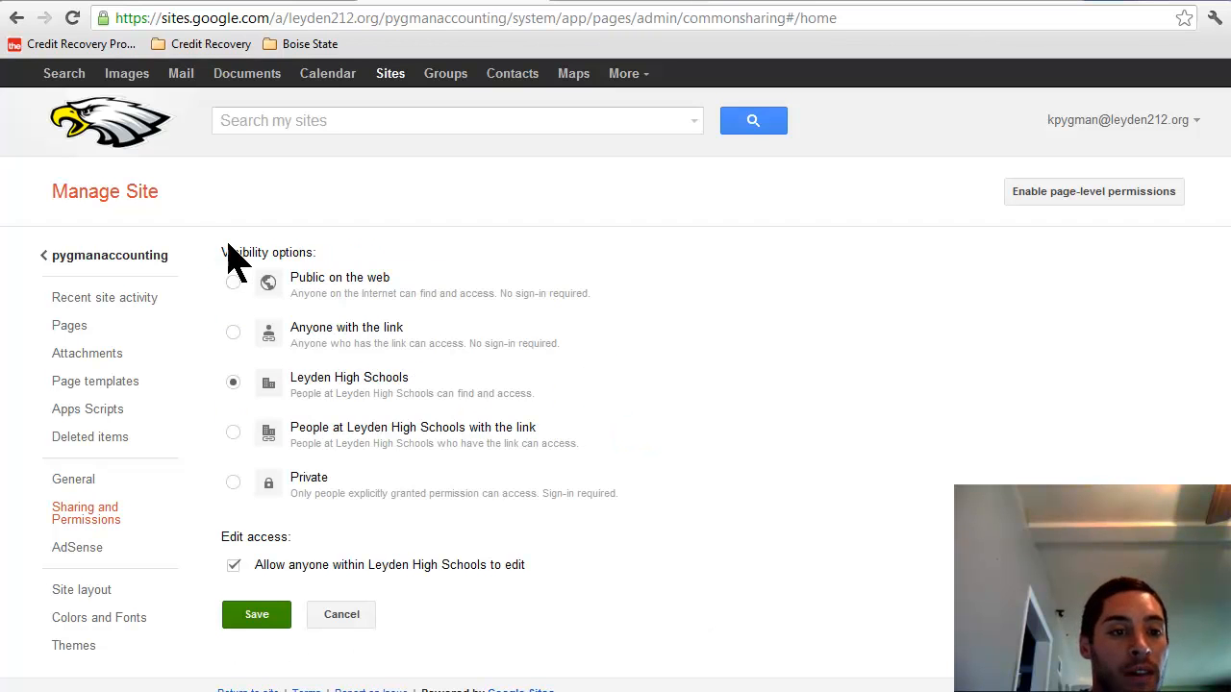
left_click(234, 282)
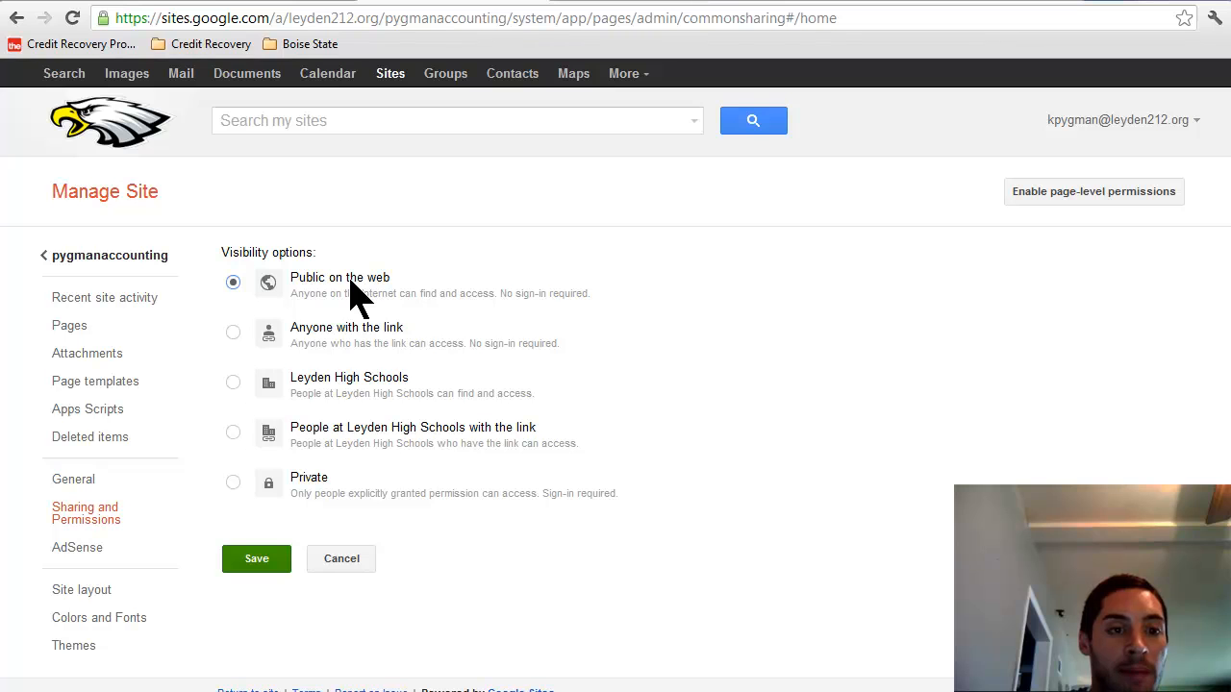
left_click(266, 564)
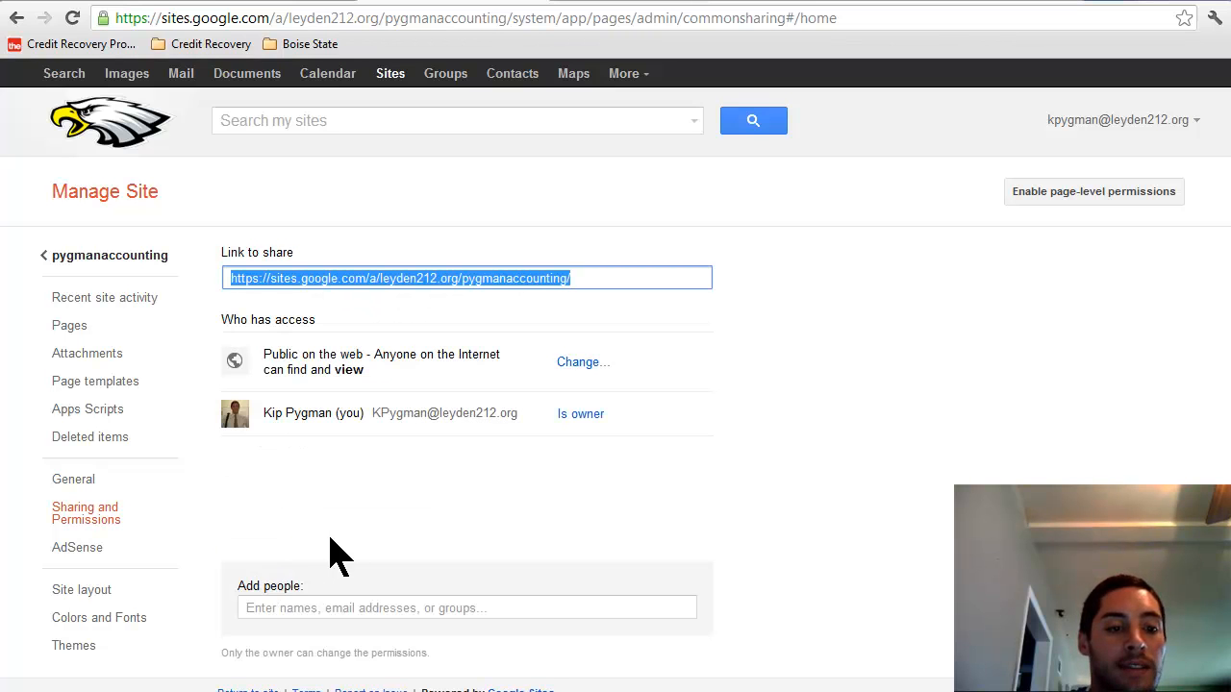
Step: Share the site with Can edit access to the owner's own e-mail address, then return to Gmail
left_click(337, 609)
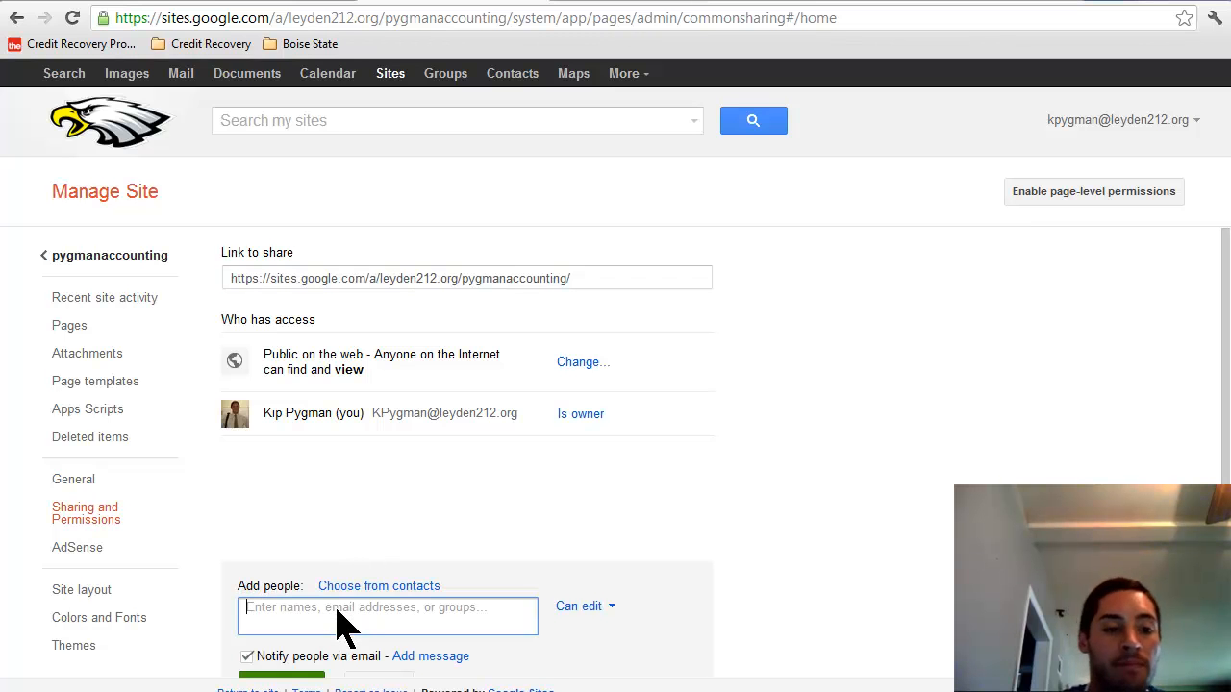
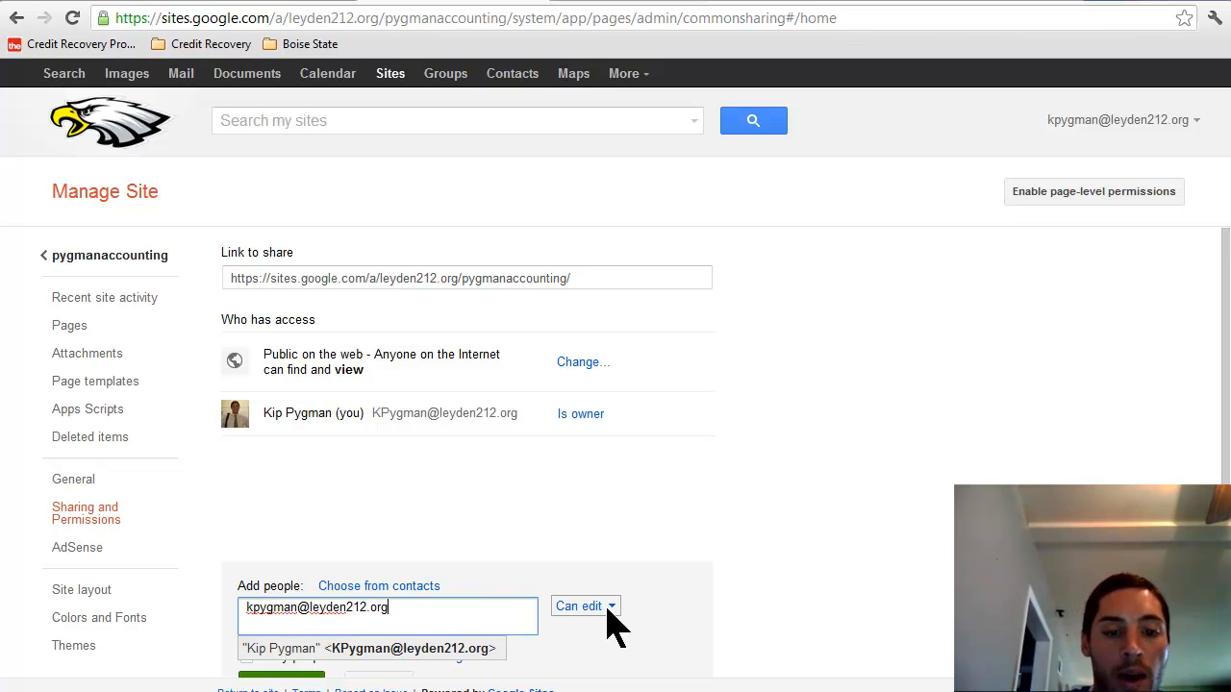
left_click_drag(1226, 454, 1226, 500)
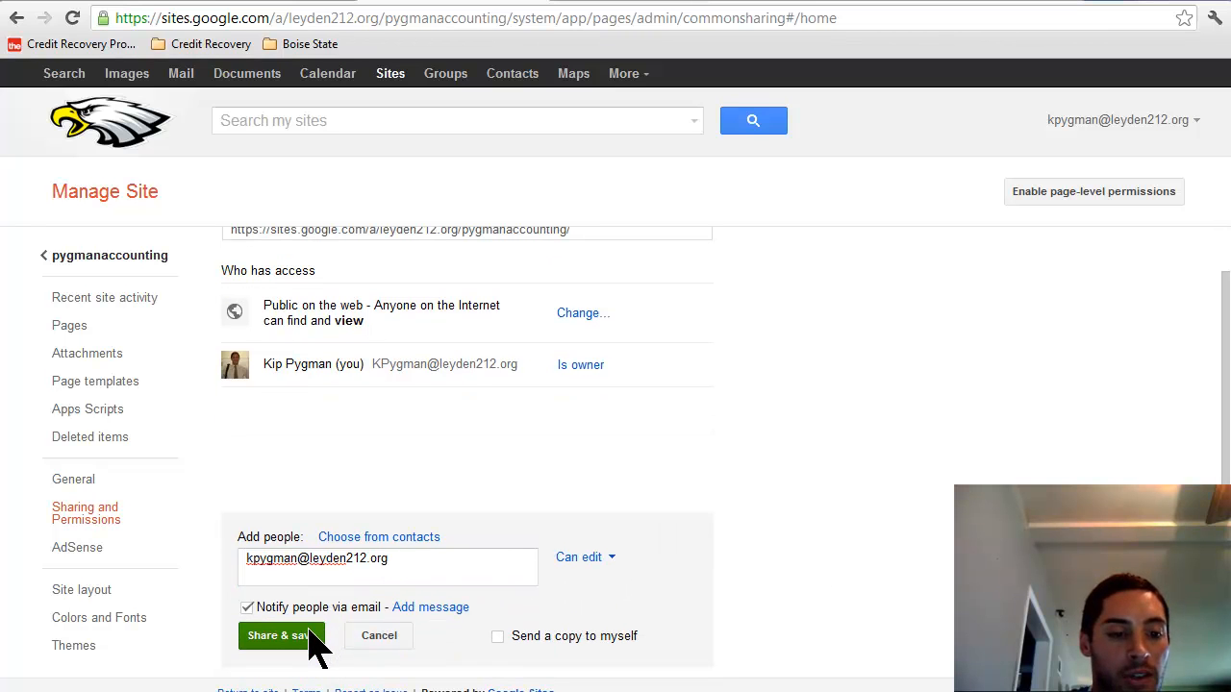
left_click(247, 562)
left_click_drag(247, 563, 388, 563)
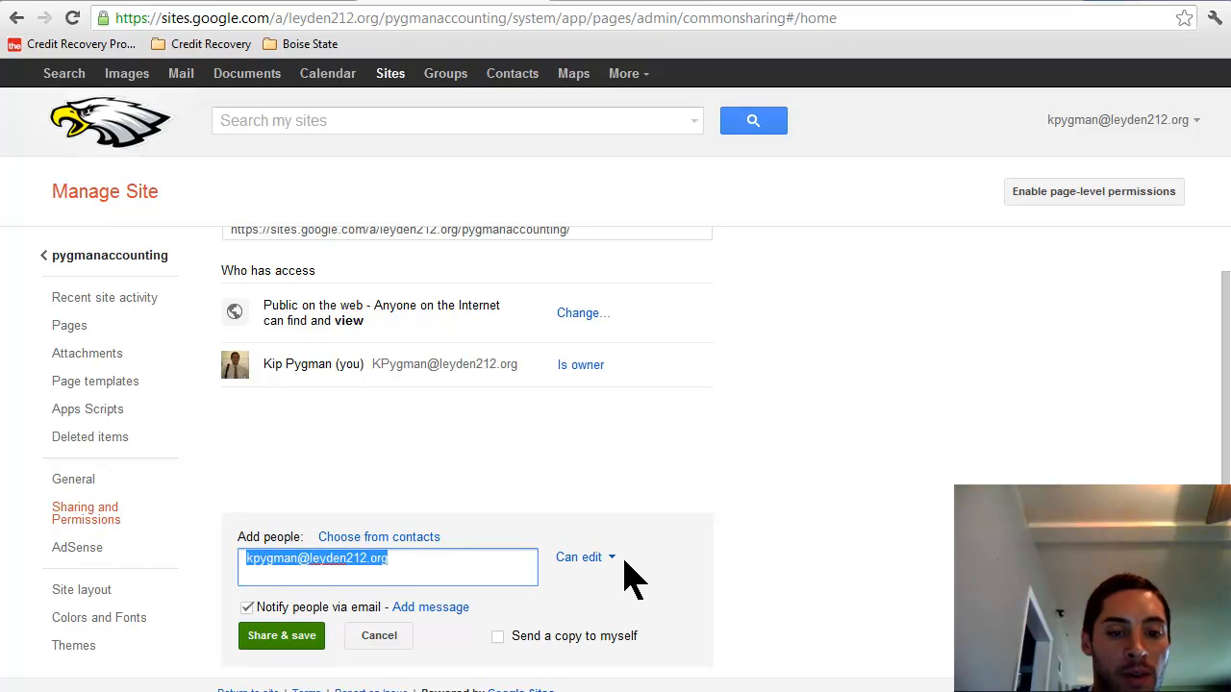
left_click(286, 641)
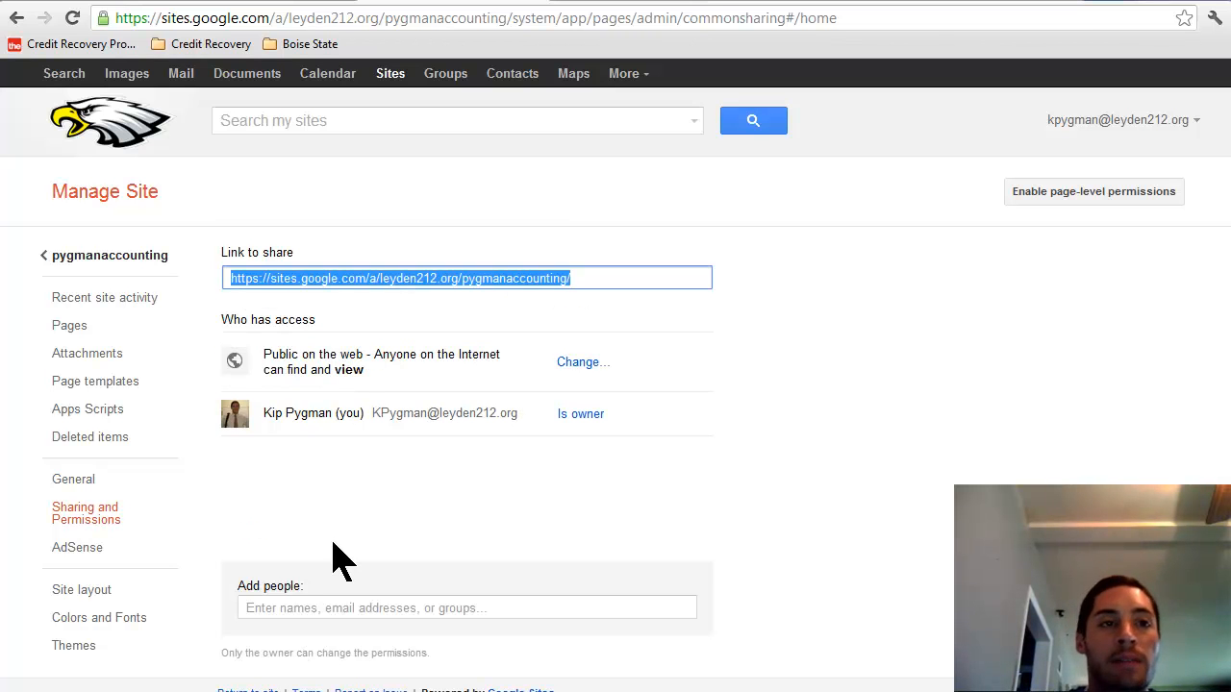
left_click(275, 5)
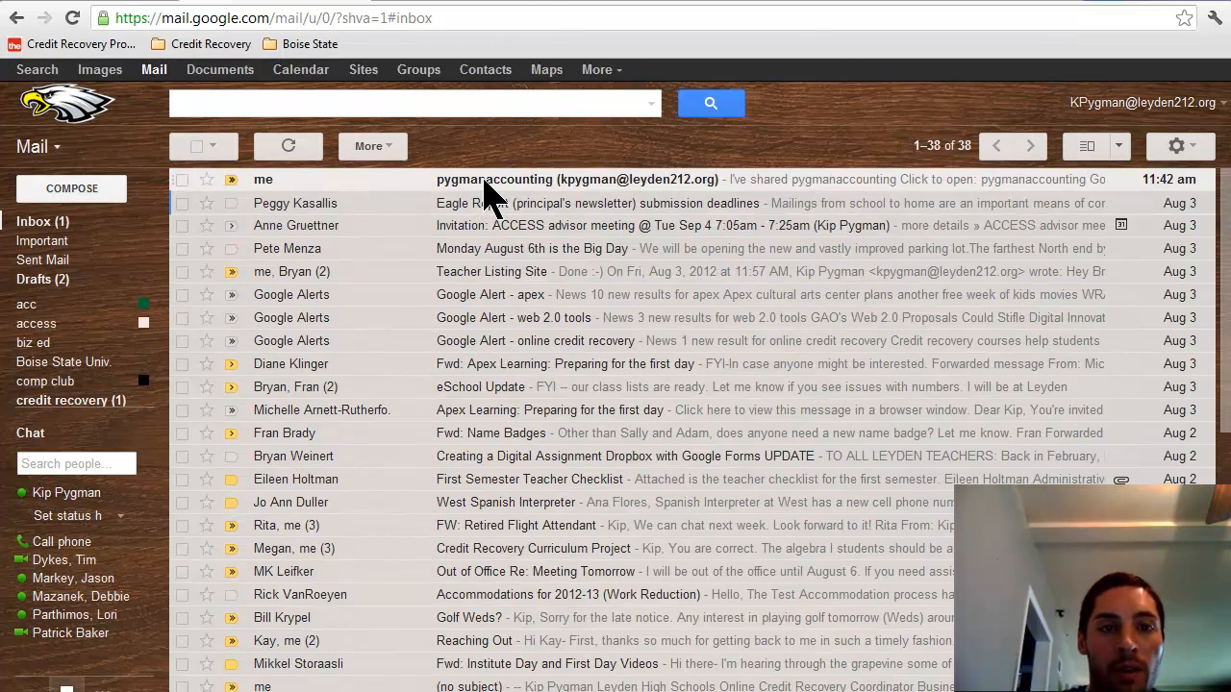
Step: Follow the link in the pygmanaccounting share e-mail to the site, then select the address bar
left_click(489, 183)
left_click(371, 287)
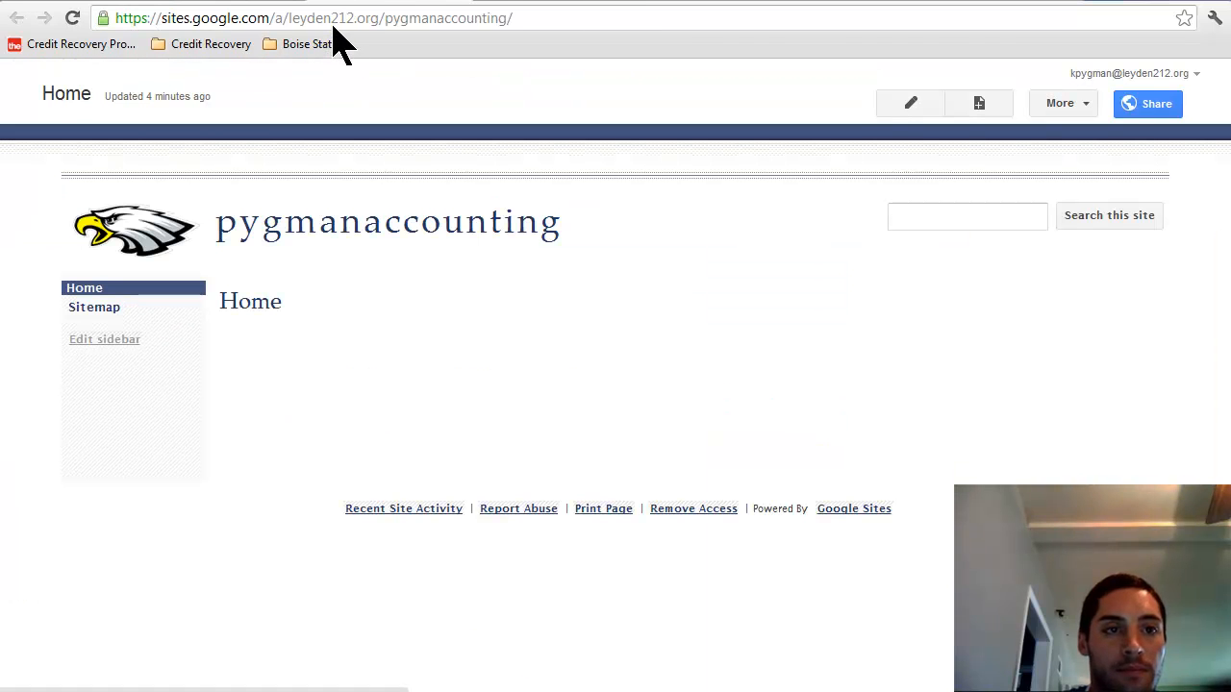
left_click(334, 20)
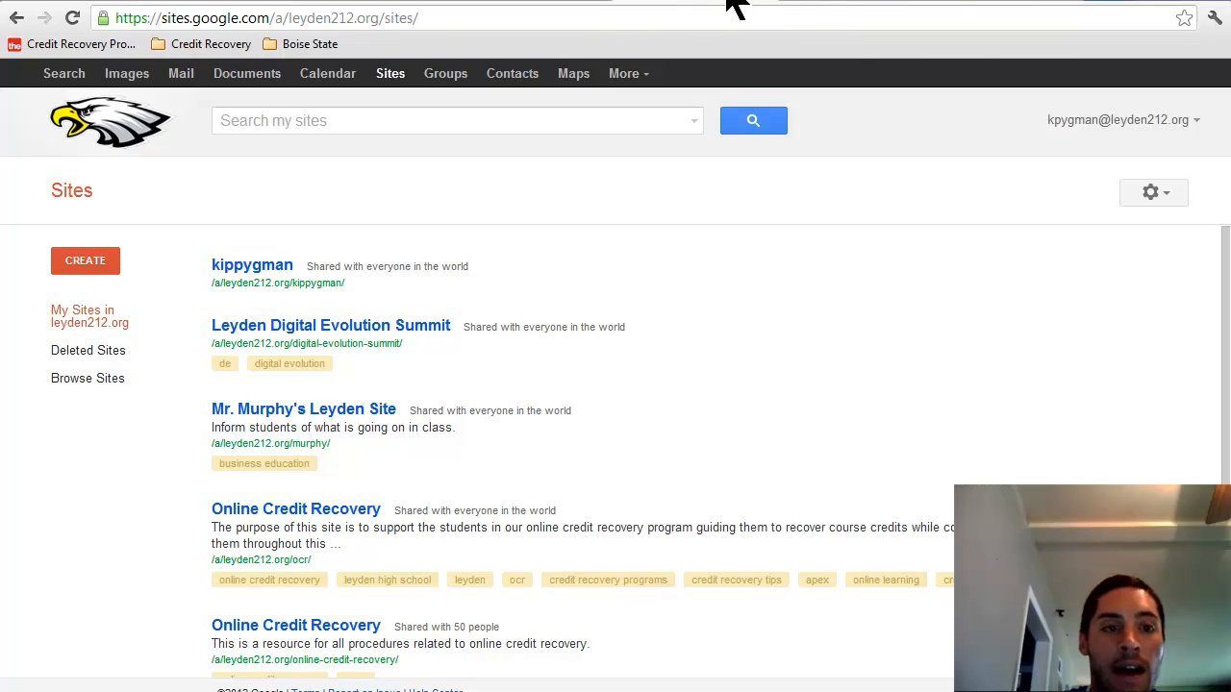
Step: Look over an existing site's Class Teams page, then return to the My Sites list
left_click(254, 273)
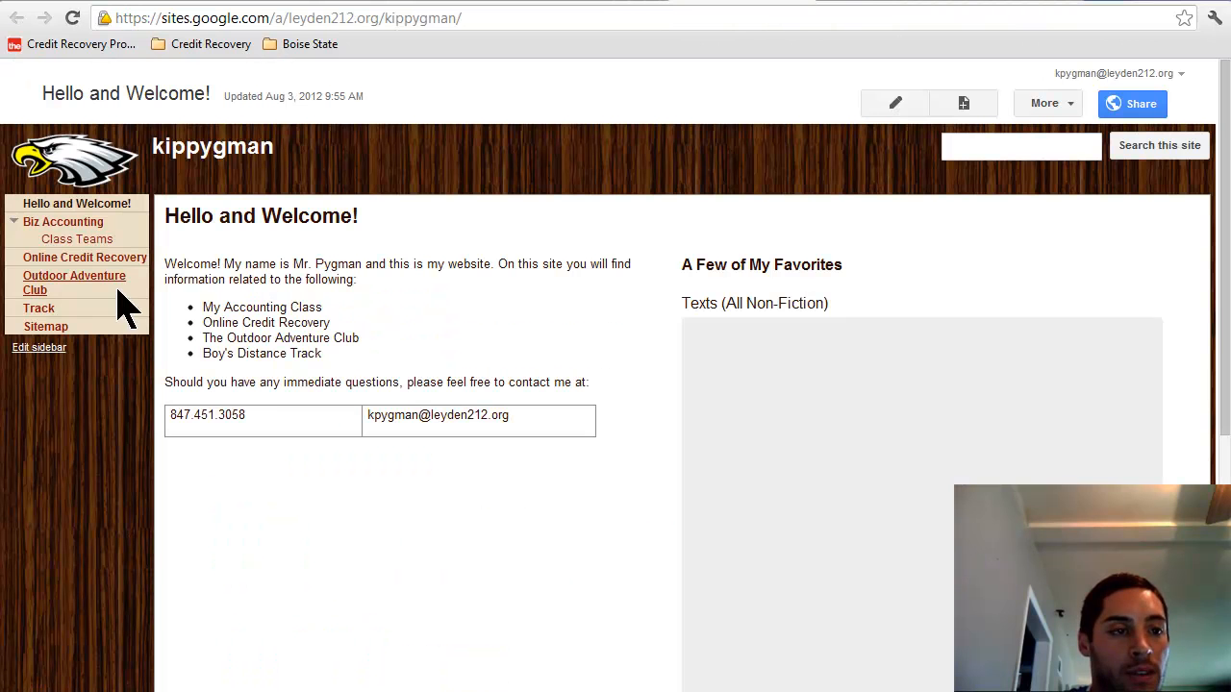
left_click(77, 240)
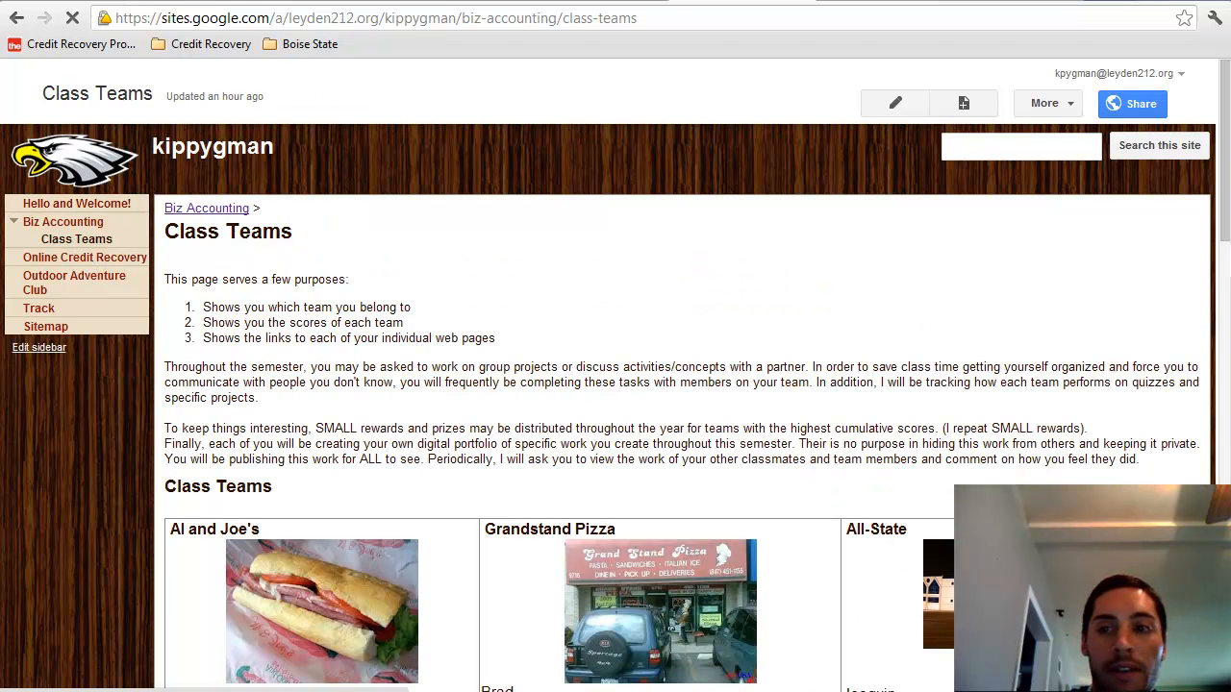
scroll(248, 464, "down", 3)
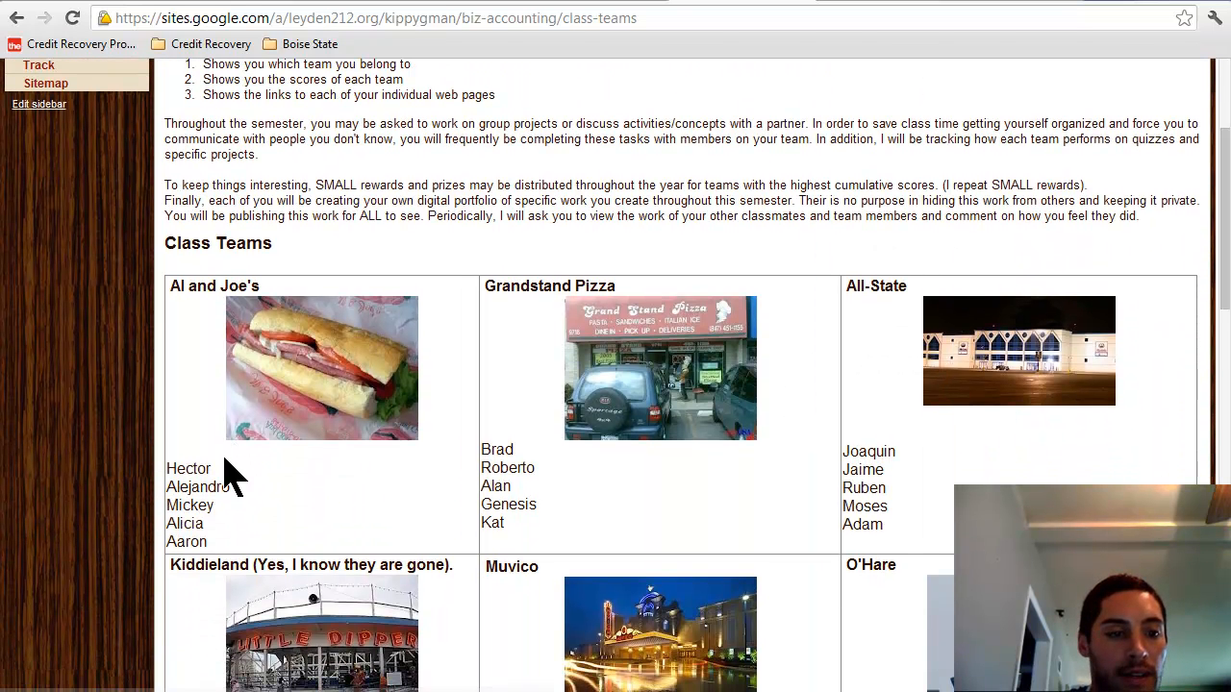
left_click_drag(209, 468, 167, 470)
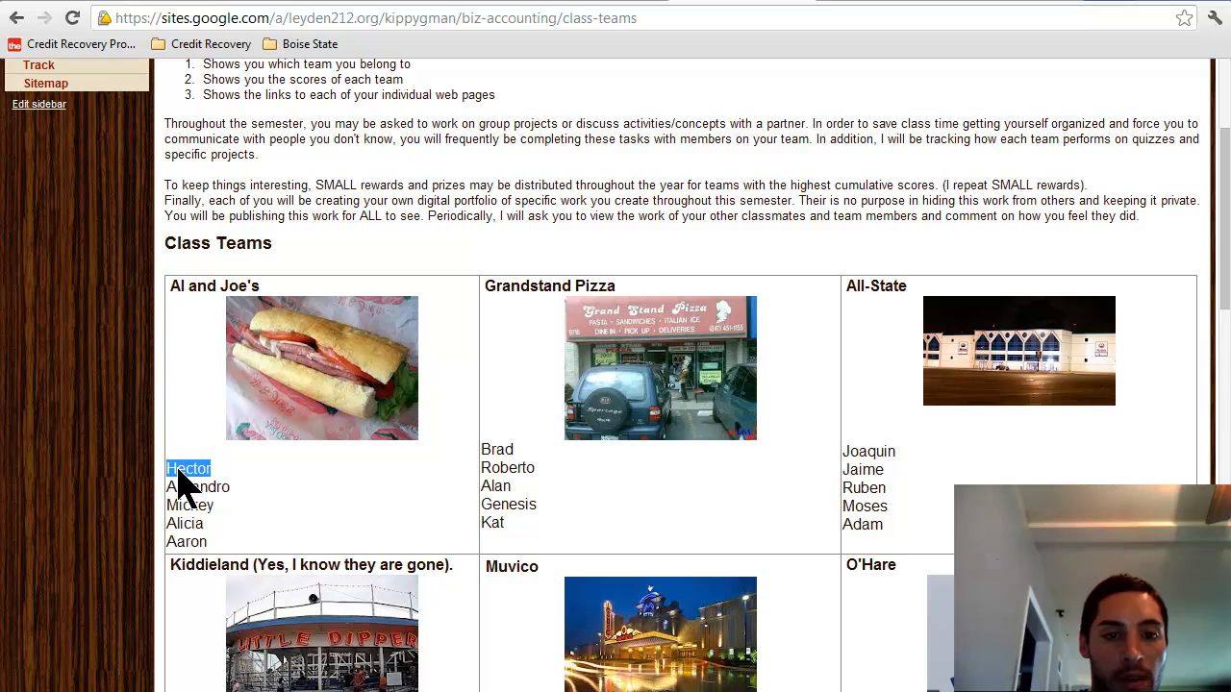
left_click(596, 5)
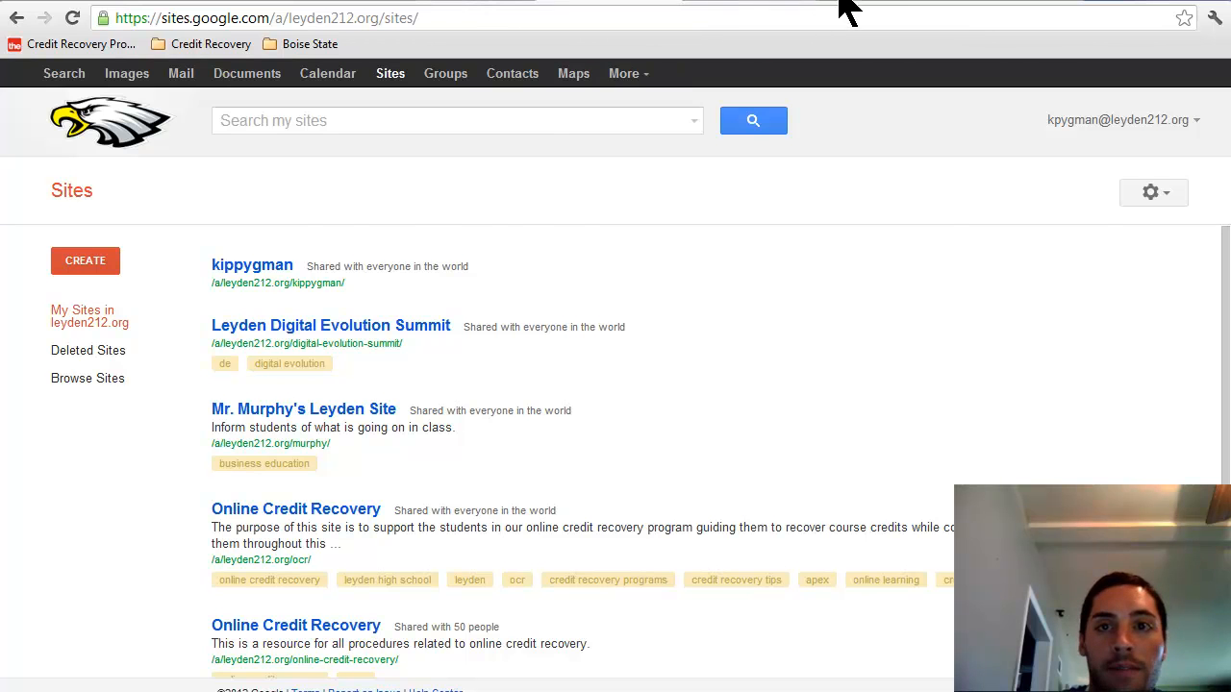
Step: Check that pygmanaccounting is shared Public on the web, then return to its Home page
left_click(716, 2)
left_click(623, 1)
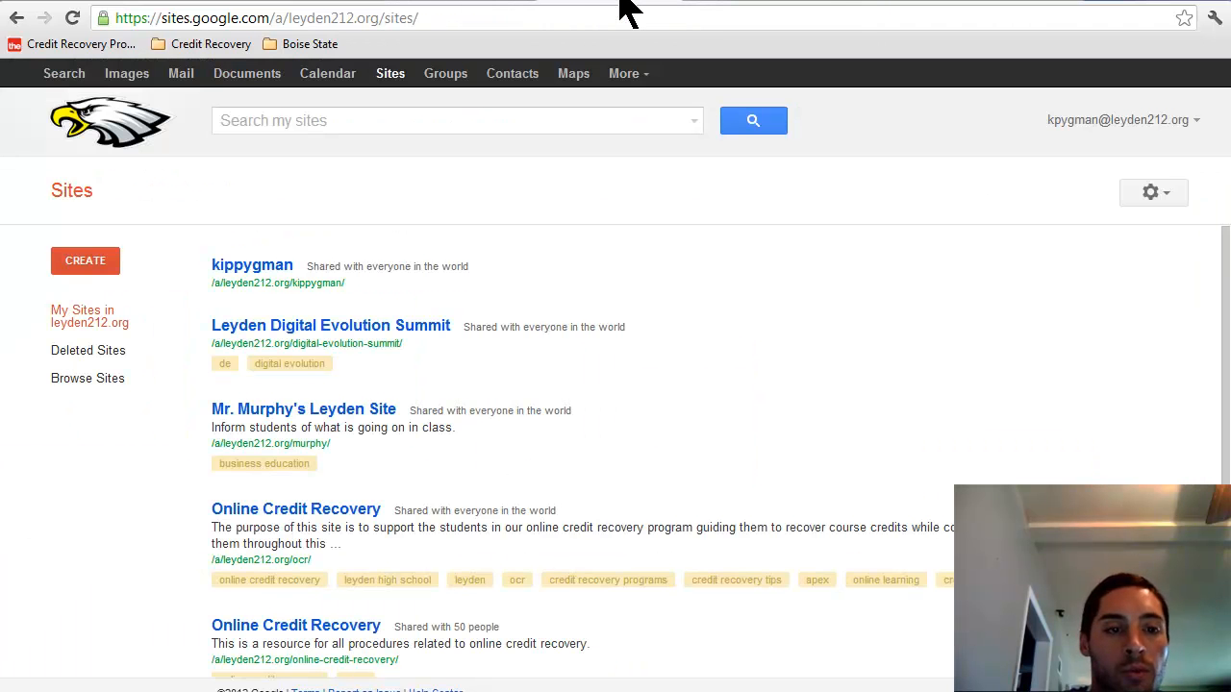
left_click(508, 4)
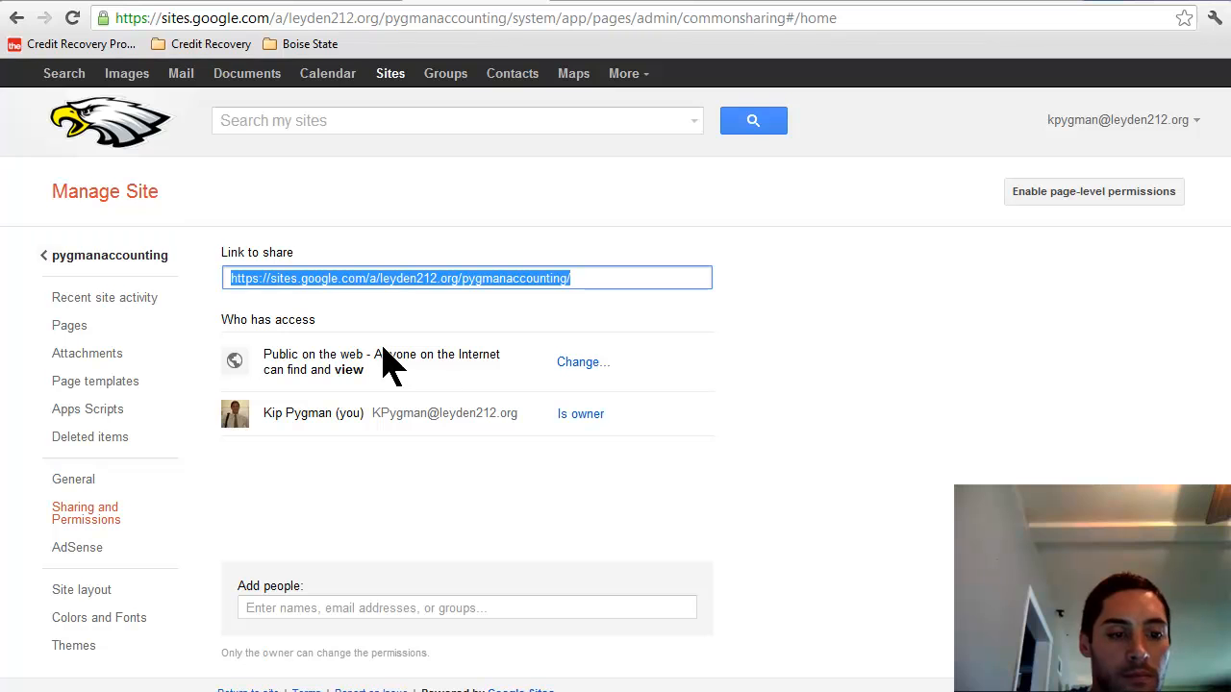
left_click(67, 258)
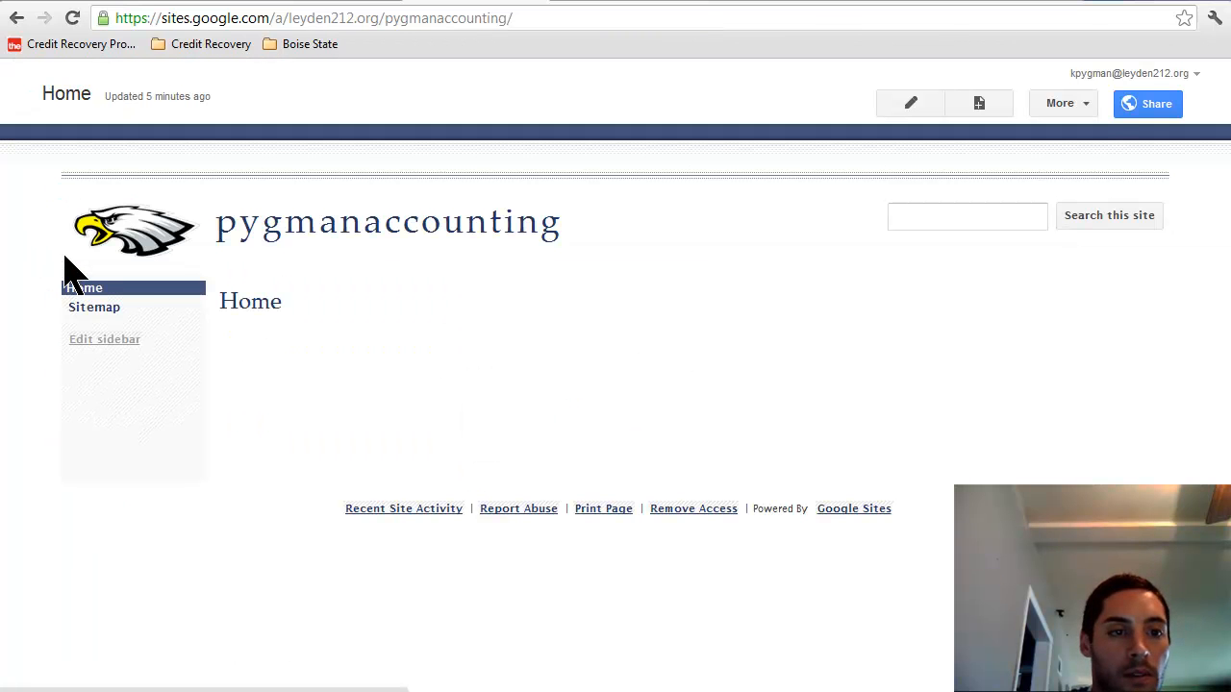
Step: Turn on Allow comments in the Home page settings and save
left_click(1085, 103)
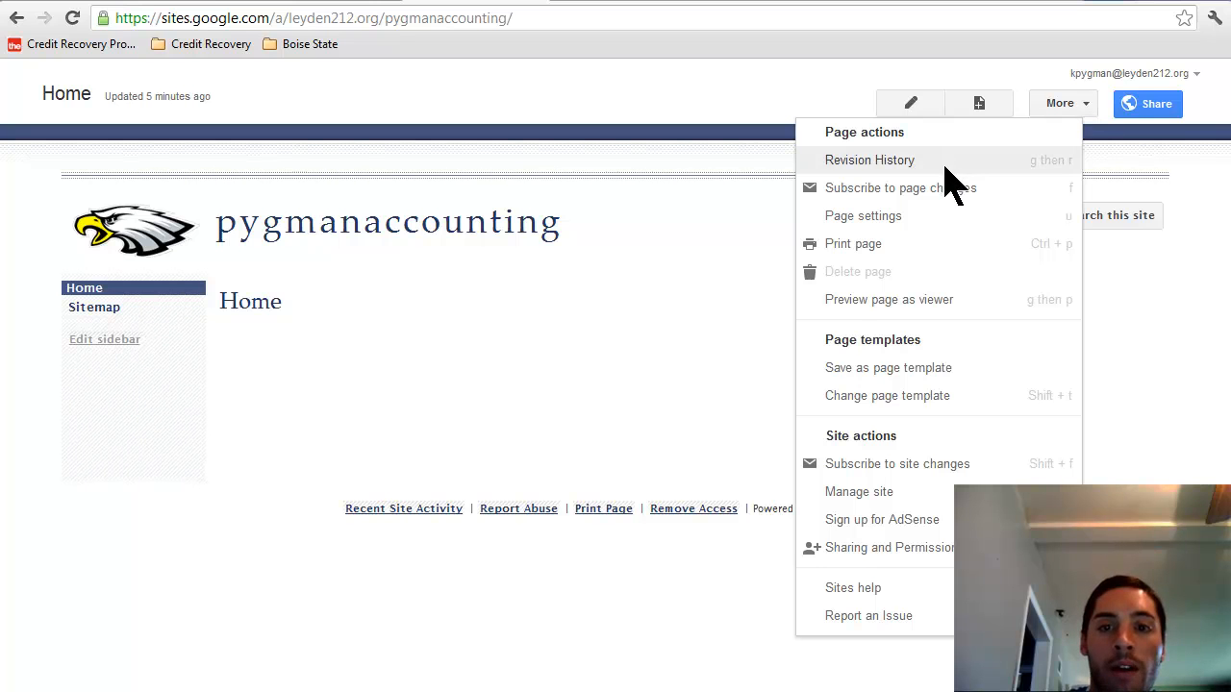
left_click(886, 216)
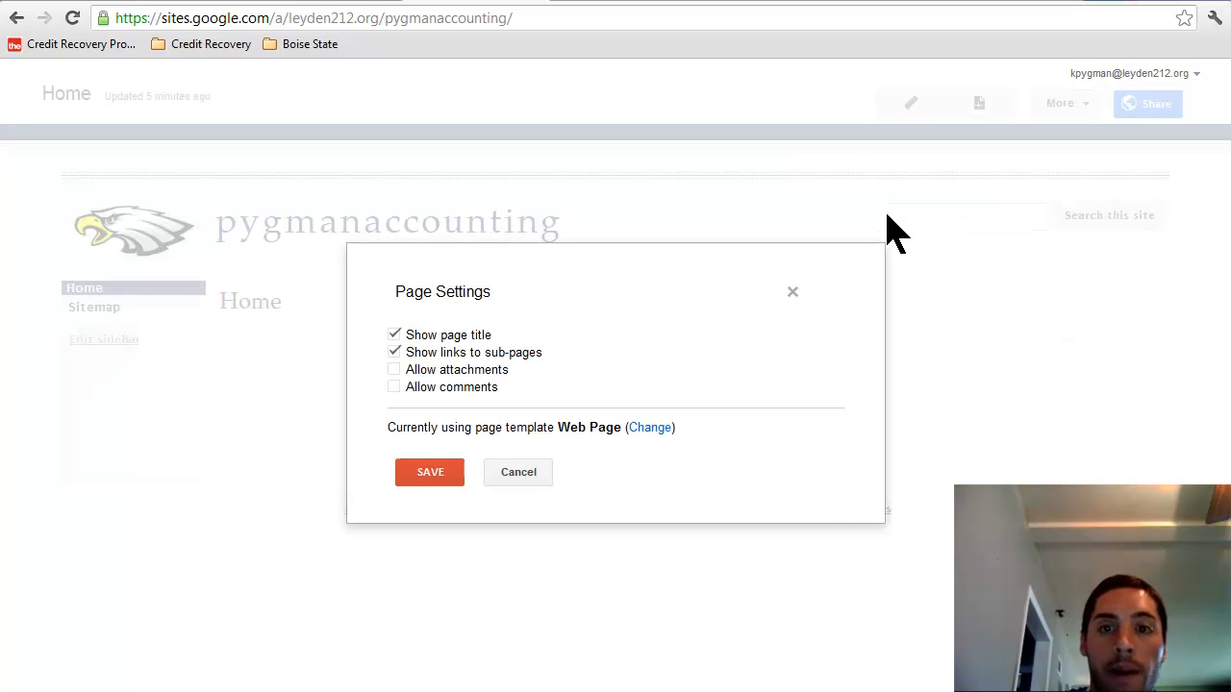
left_click(395, 387)
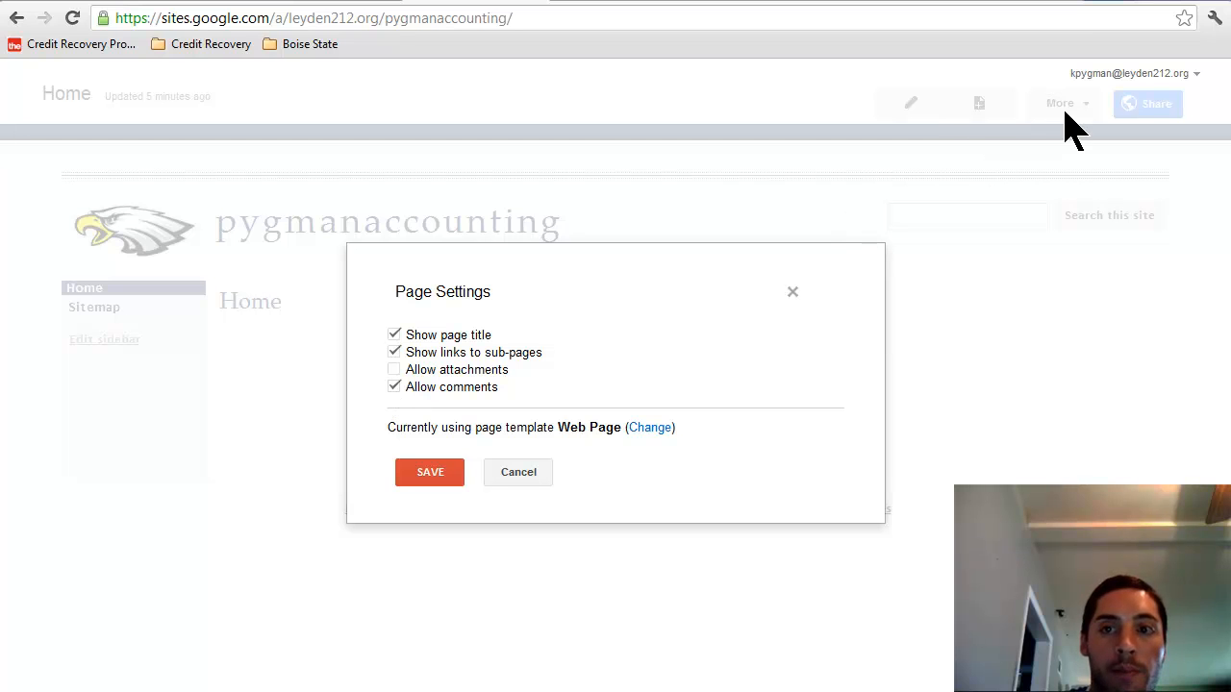
left_click(408, 467)
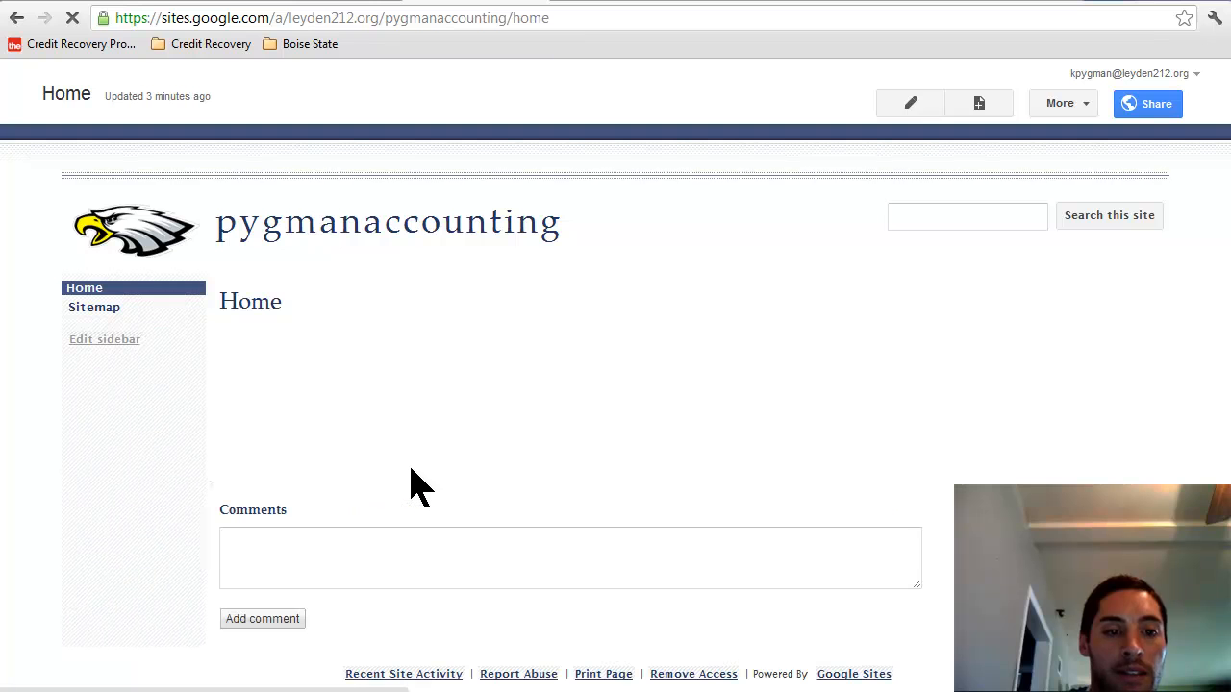
left_click(387, 555)
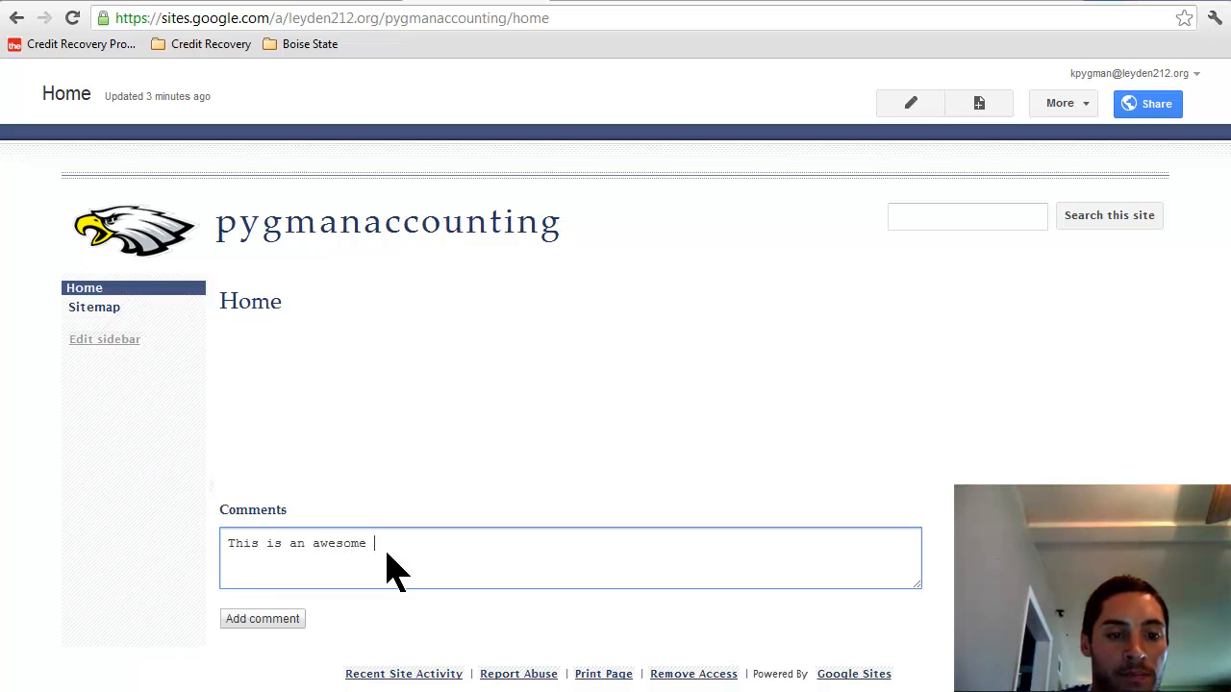
Step: Post the comment 'This is an awesome project you created, well done!' and re-save page settings
type("t you created, well done!")
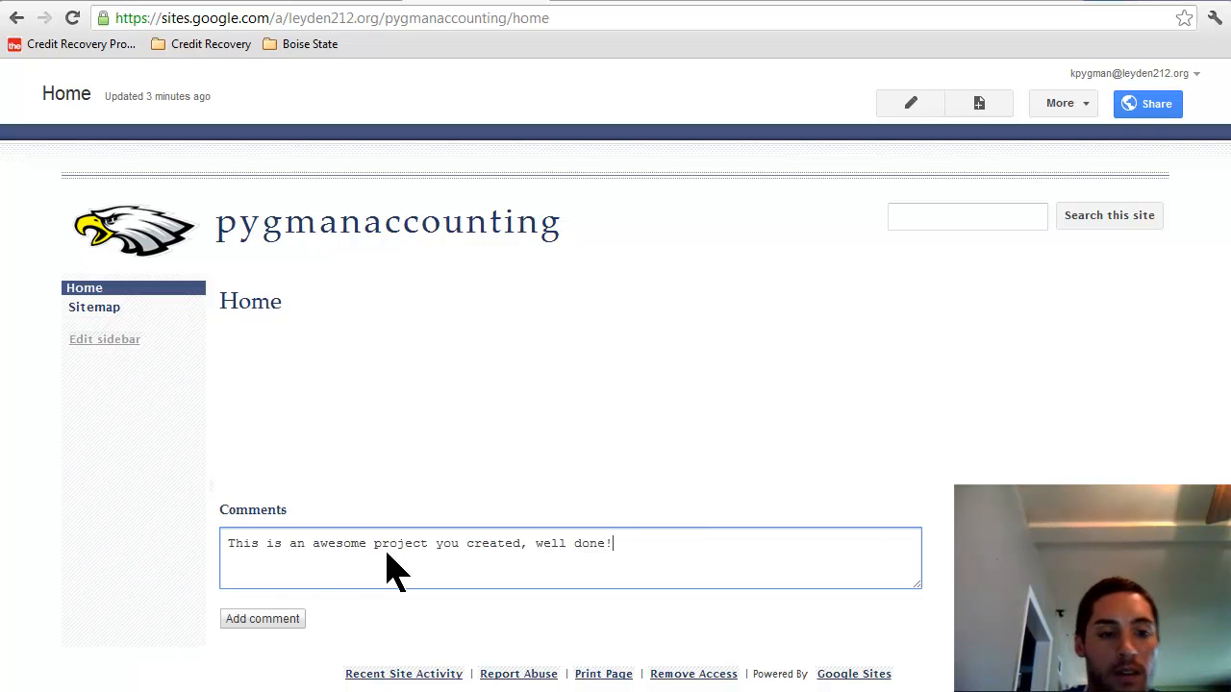
left_click(288, 615)
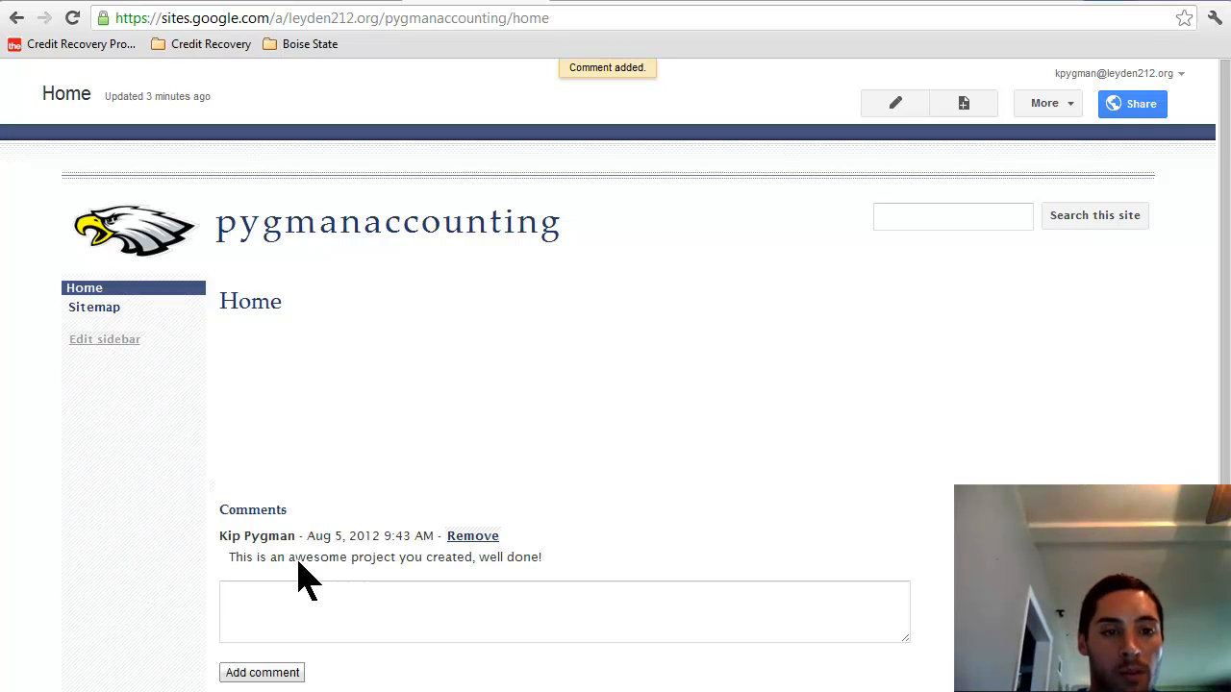
left_click(1070, 106)
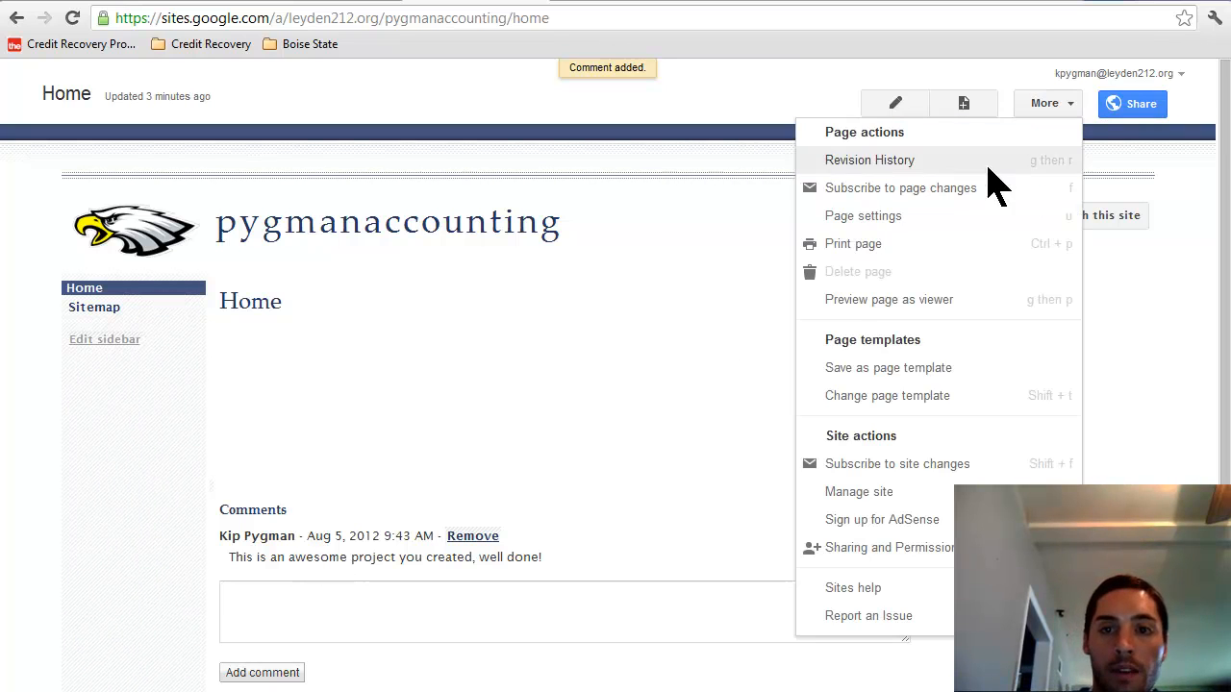
left_click(957, 214)
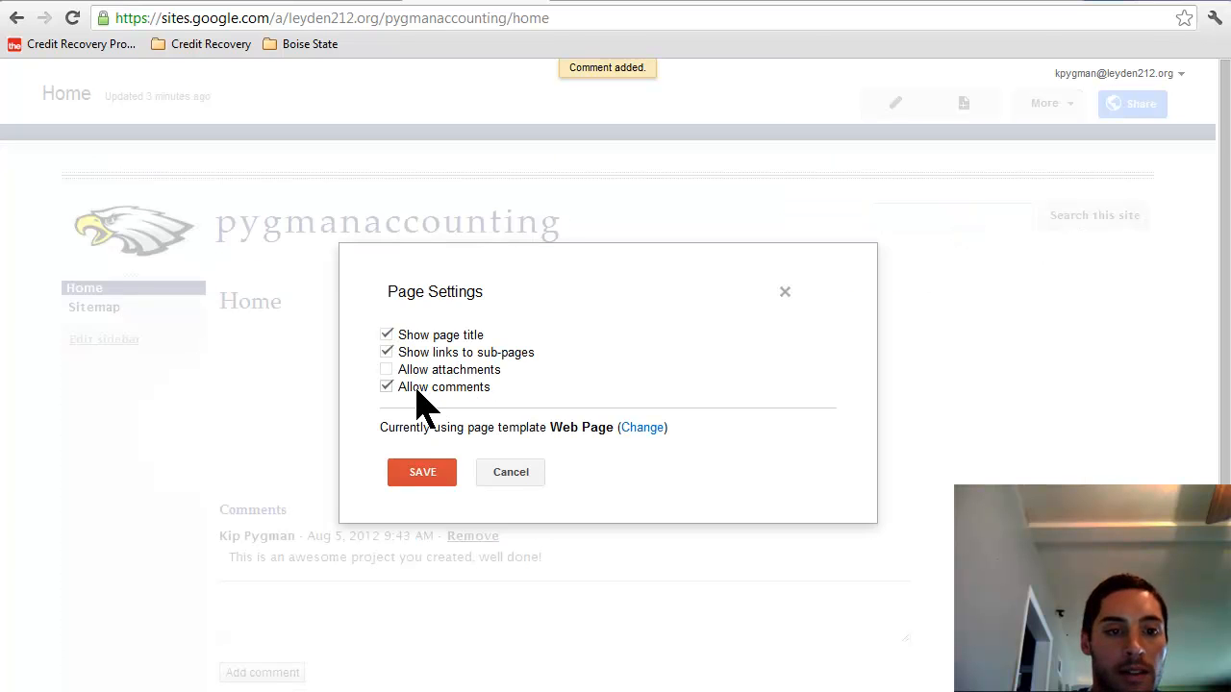
left_click(415, 478)
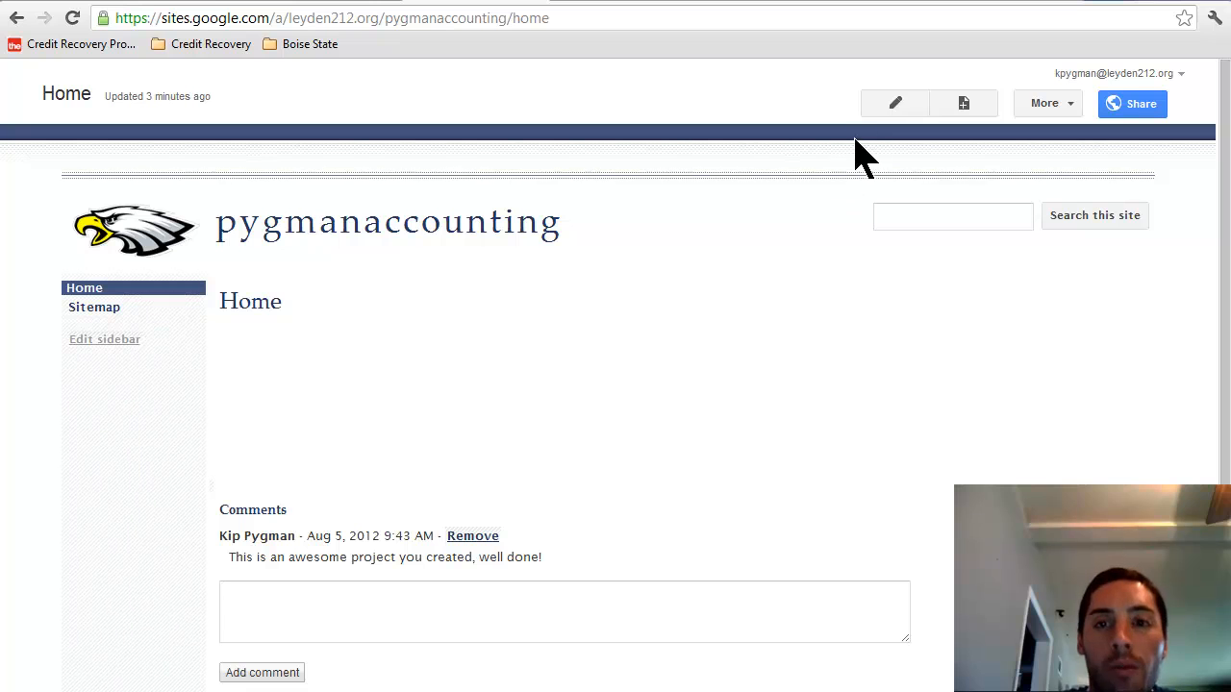
Step: Create a top-level page titled Accounting Vocabulary and save it with an empty body
left_click(964, 117)
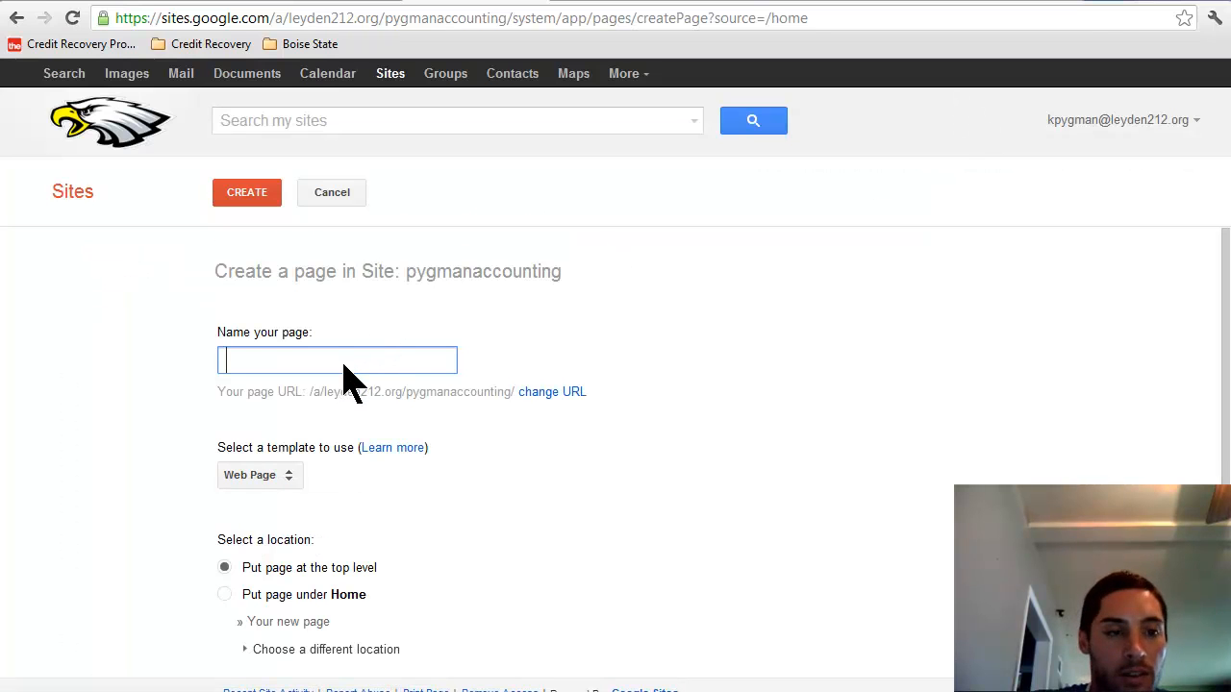
type("Accout")
key("BackSpace")
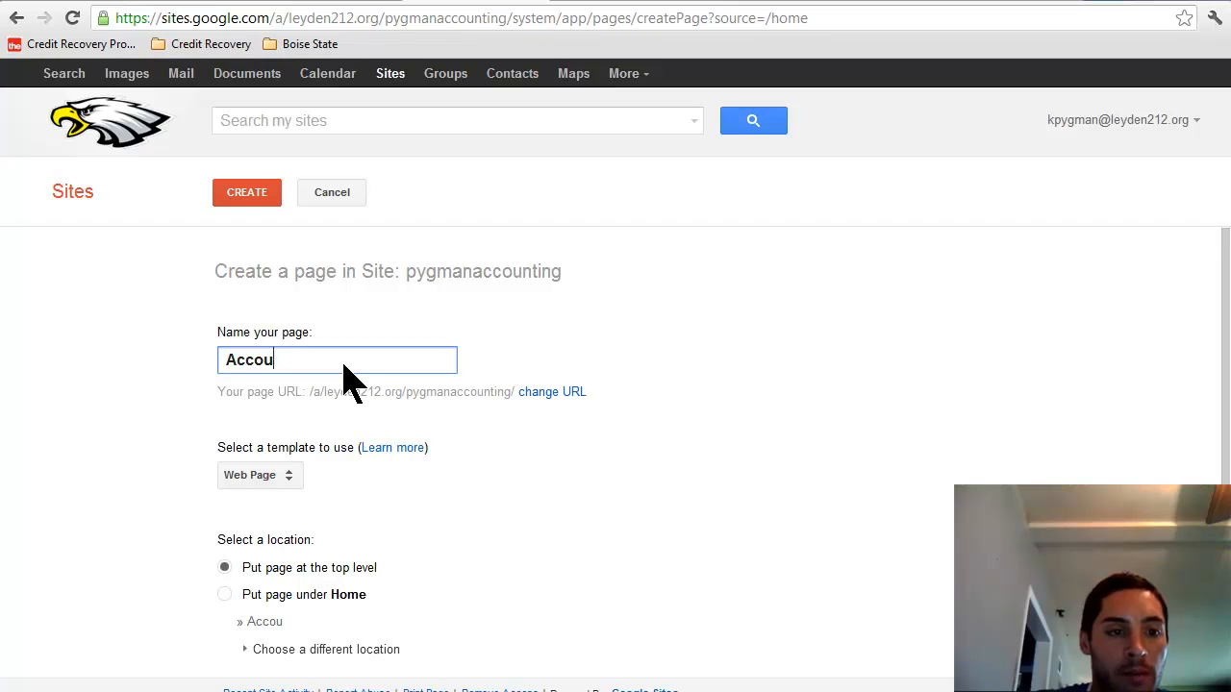
type("nting Vocabulary")
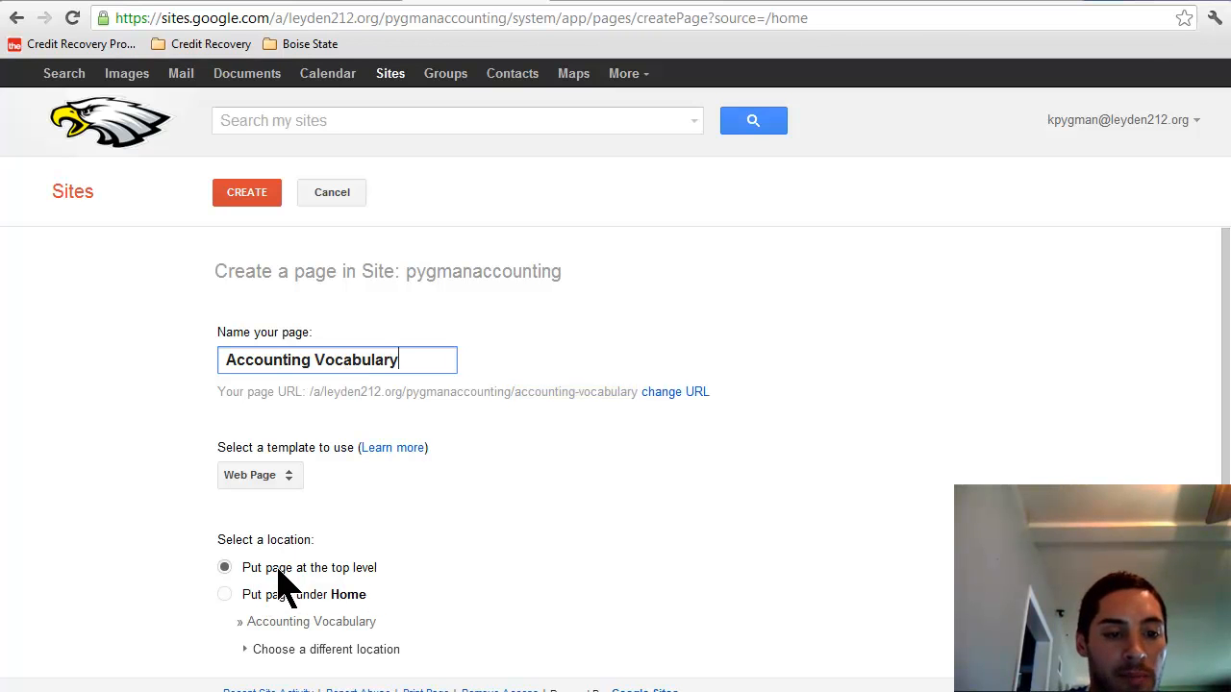
left_click(248, 197)
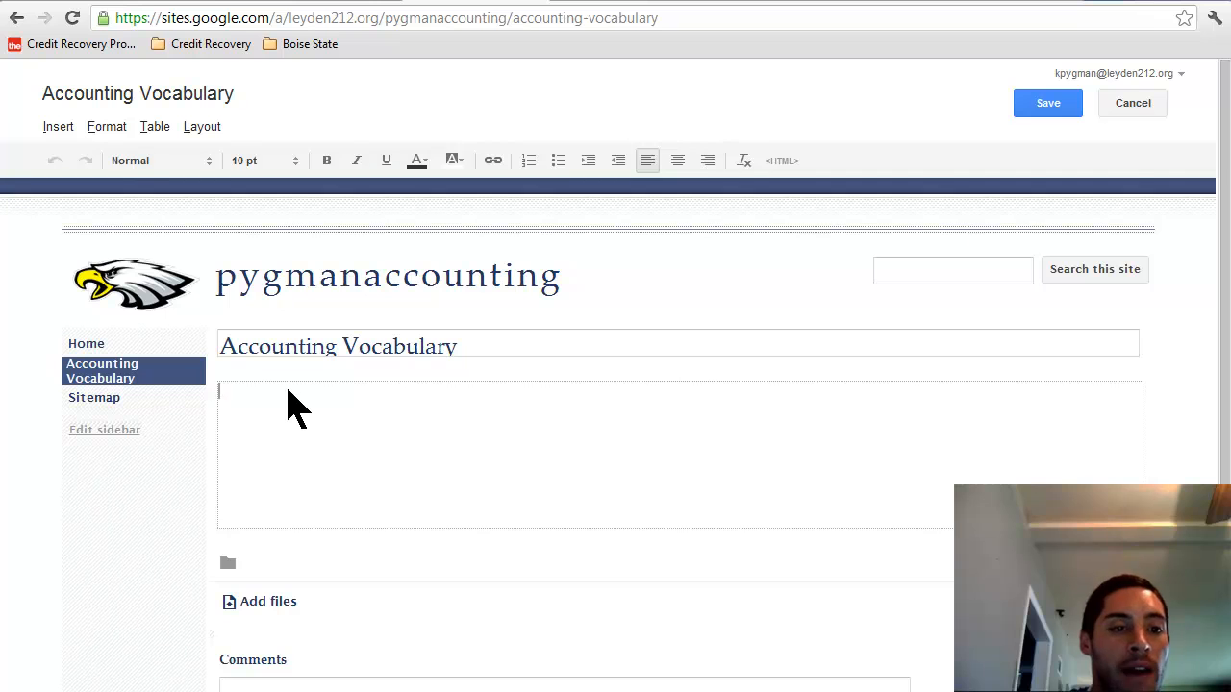
type("kjdsfksdjflk")
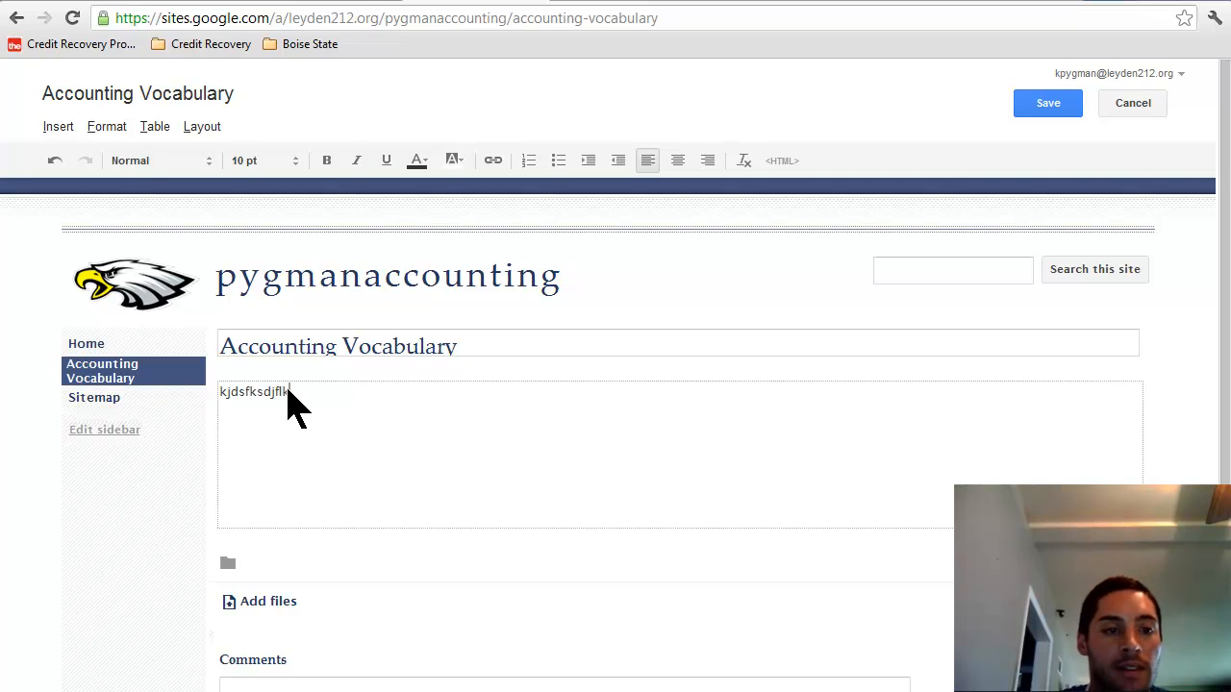
key("BackSpace")
key("BackSpace")
key("BackSpace")
key("BackSpace")
key("BackSpace")
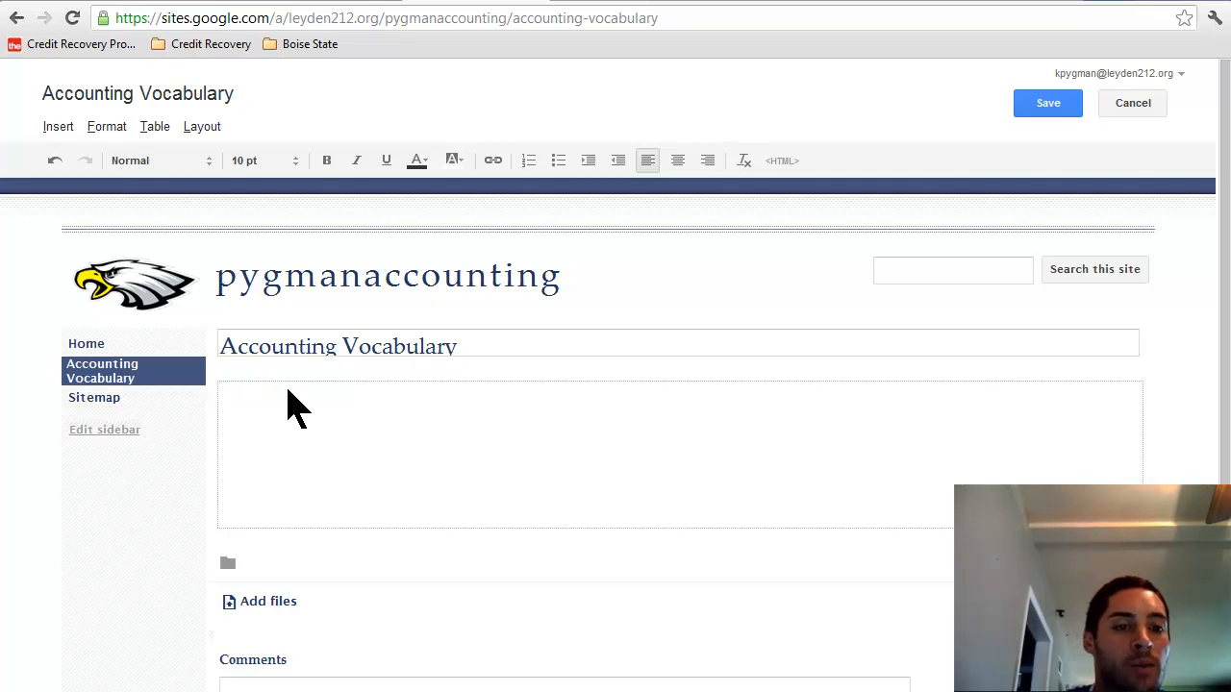
left_click(1069, 109)
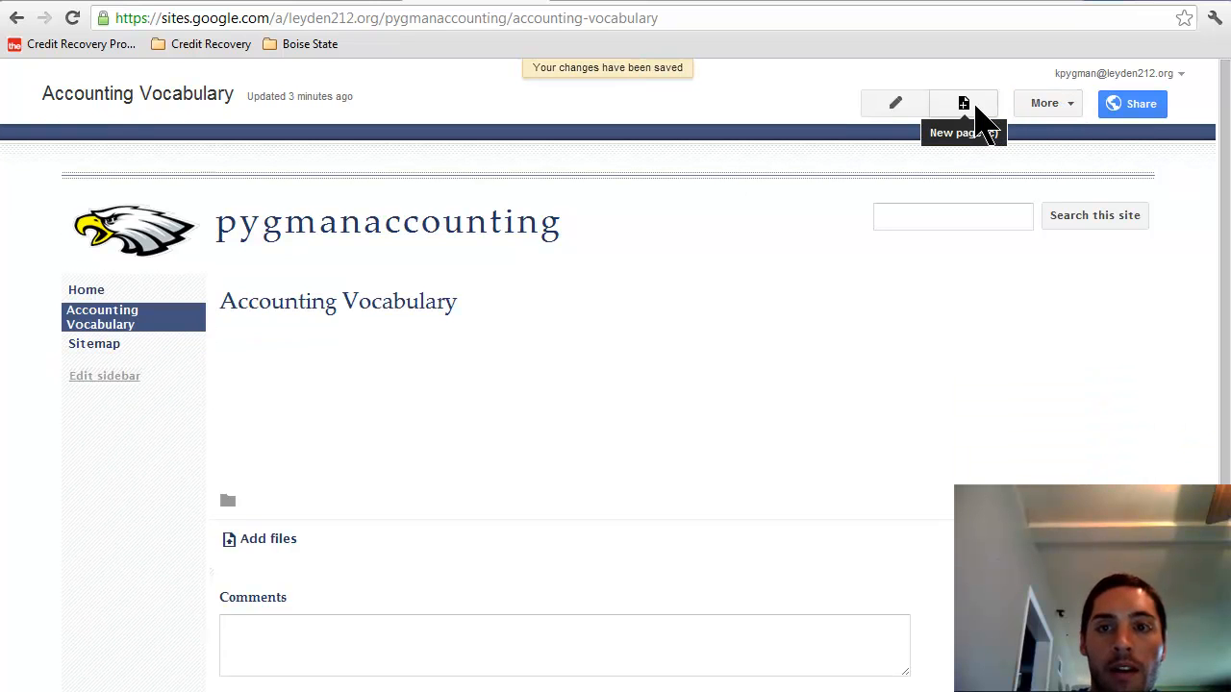
Step: Create a top-level page named Reflections and save it
left_click(975, 112)
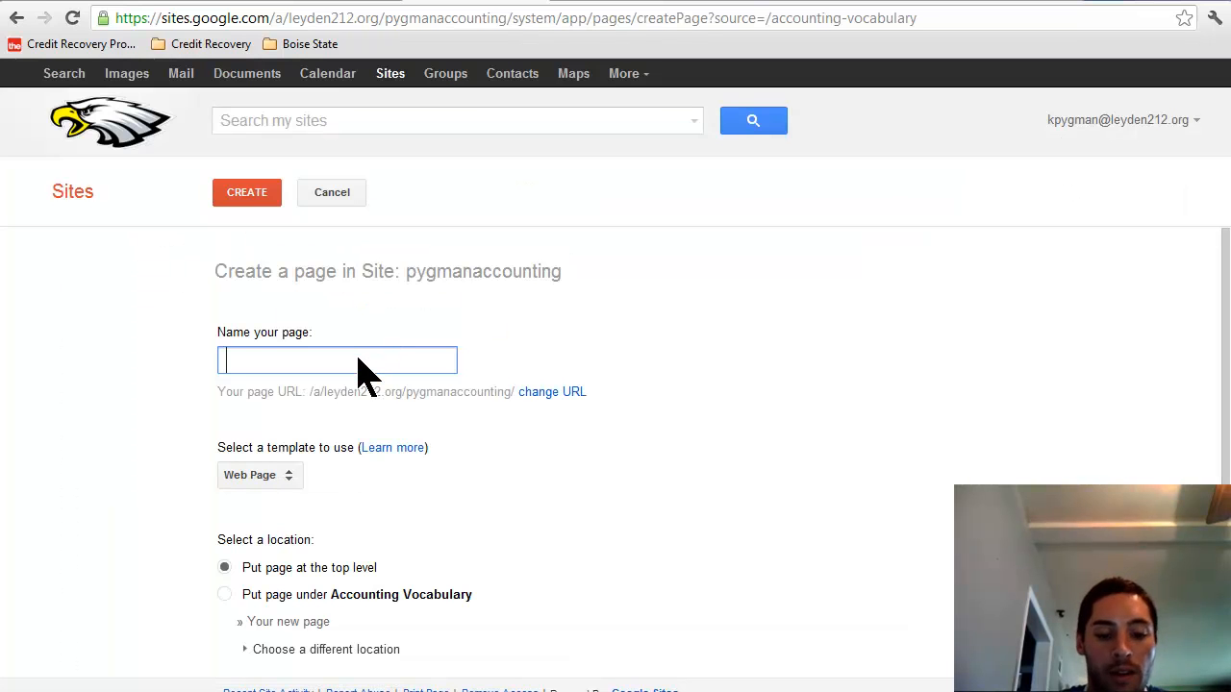
type("Reflections")
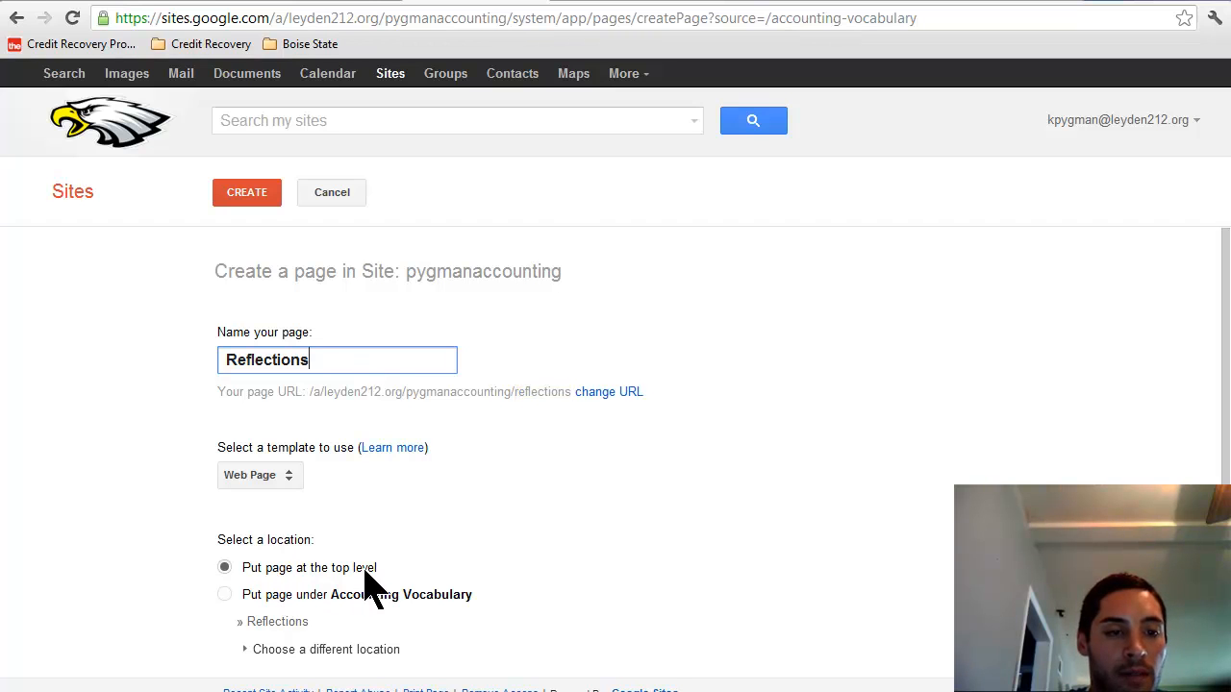
left_click(253, 198)
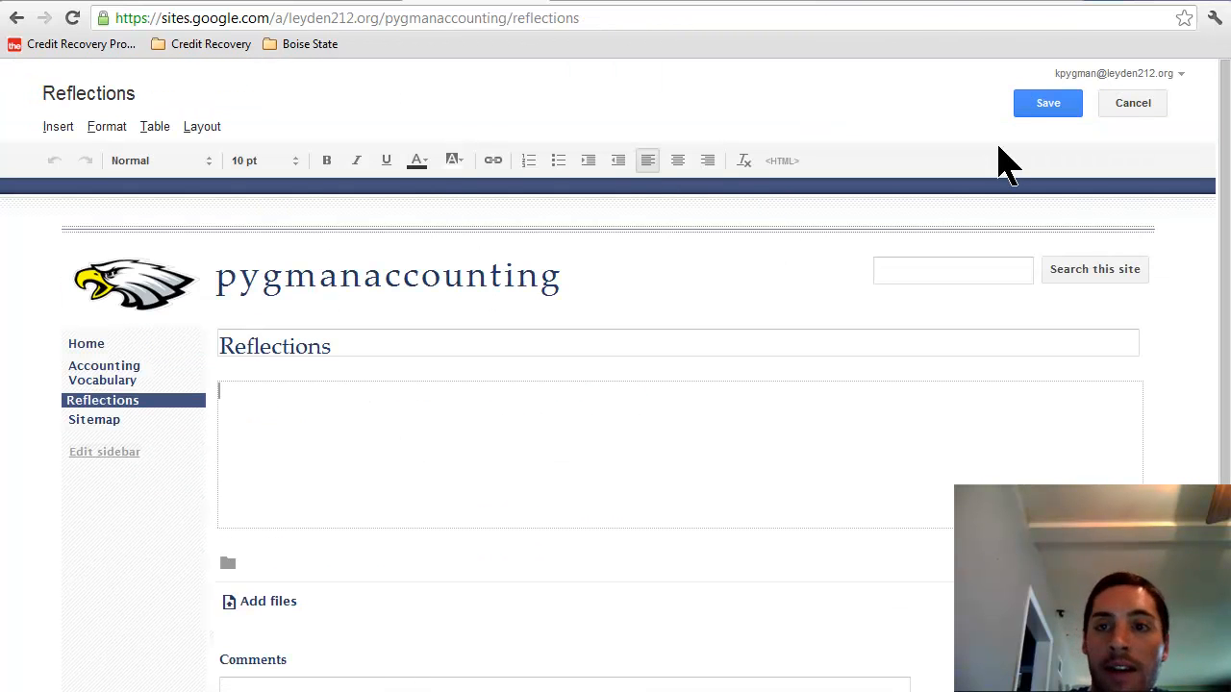
left_click(1048, 106)
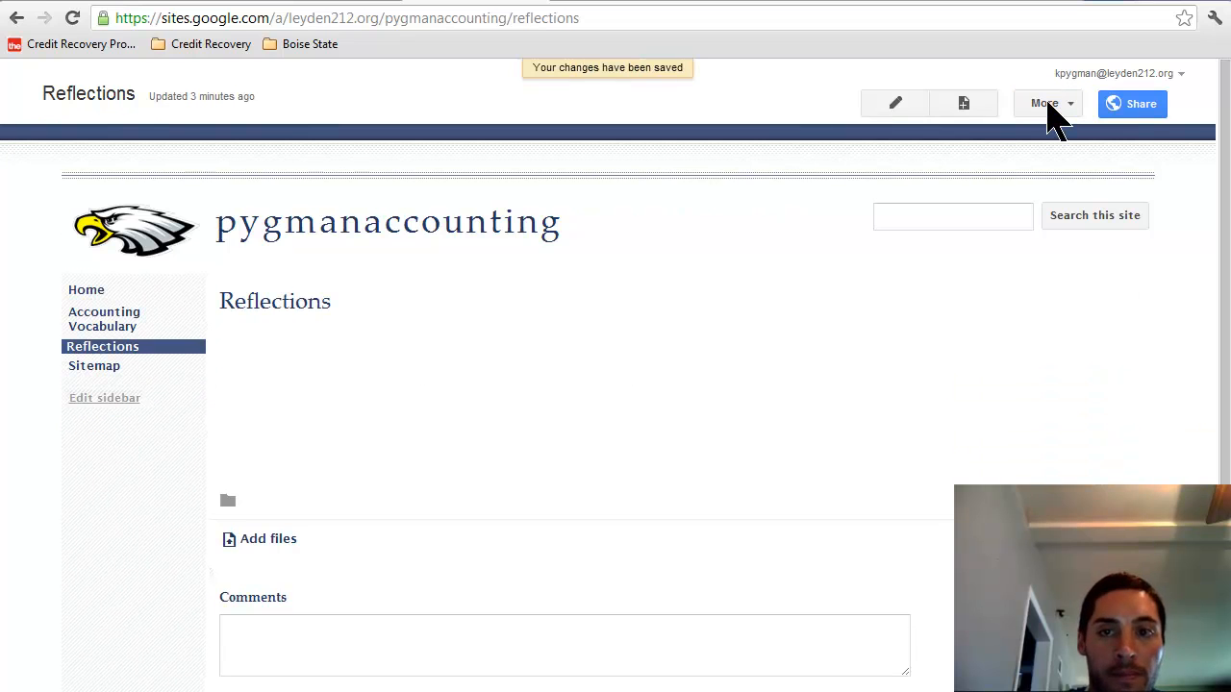
Step: Create a second top-level page named Projects and save it
left_click(968, 112)
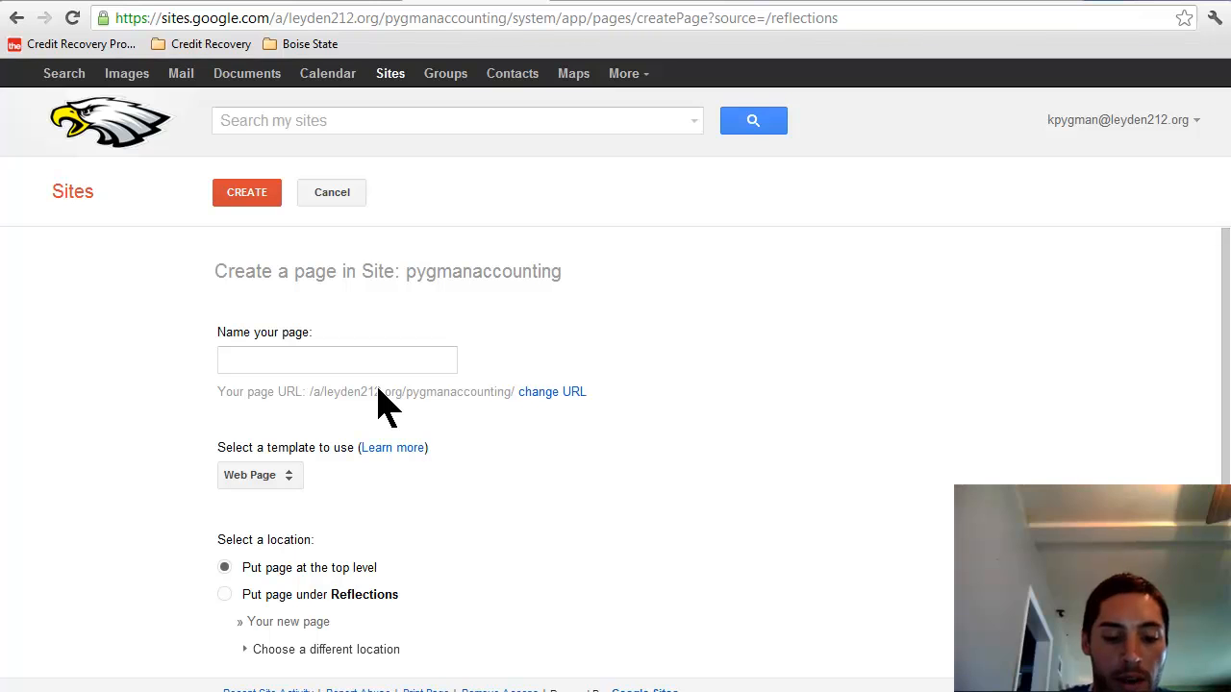
left_click(376, 366)
type("Projhects")
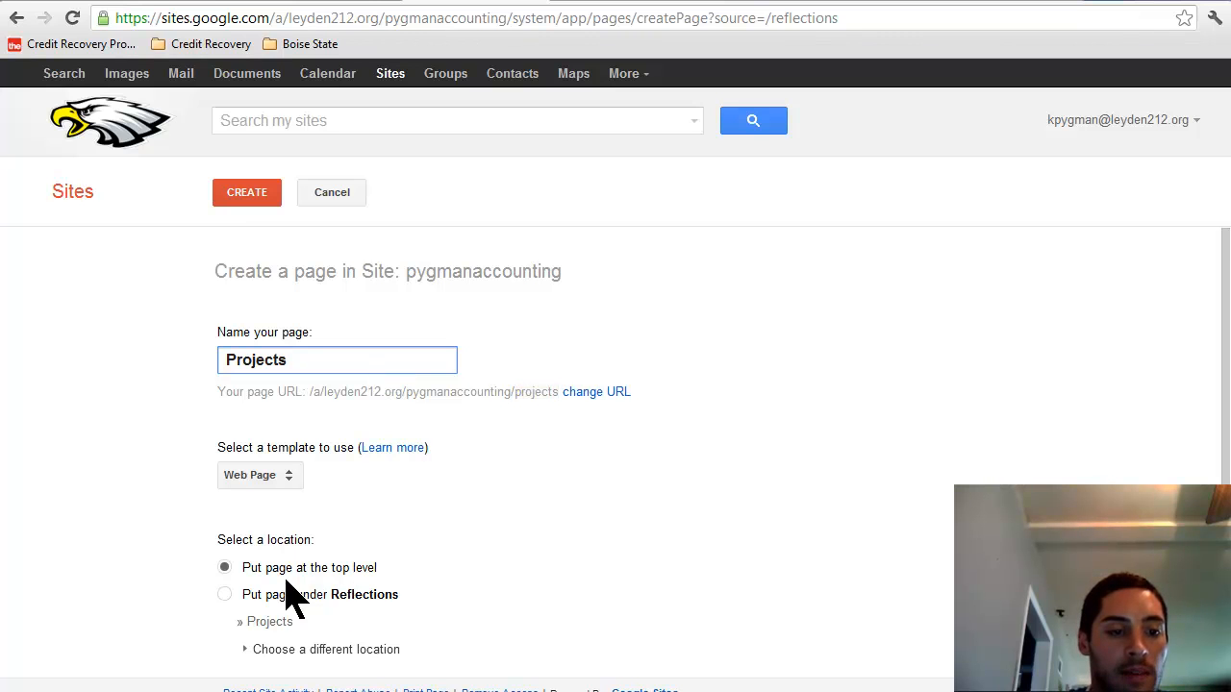
left_click(235, 200)
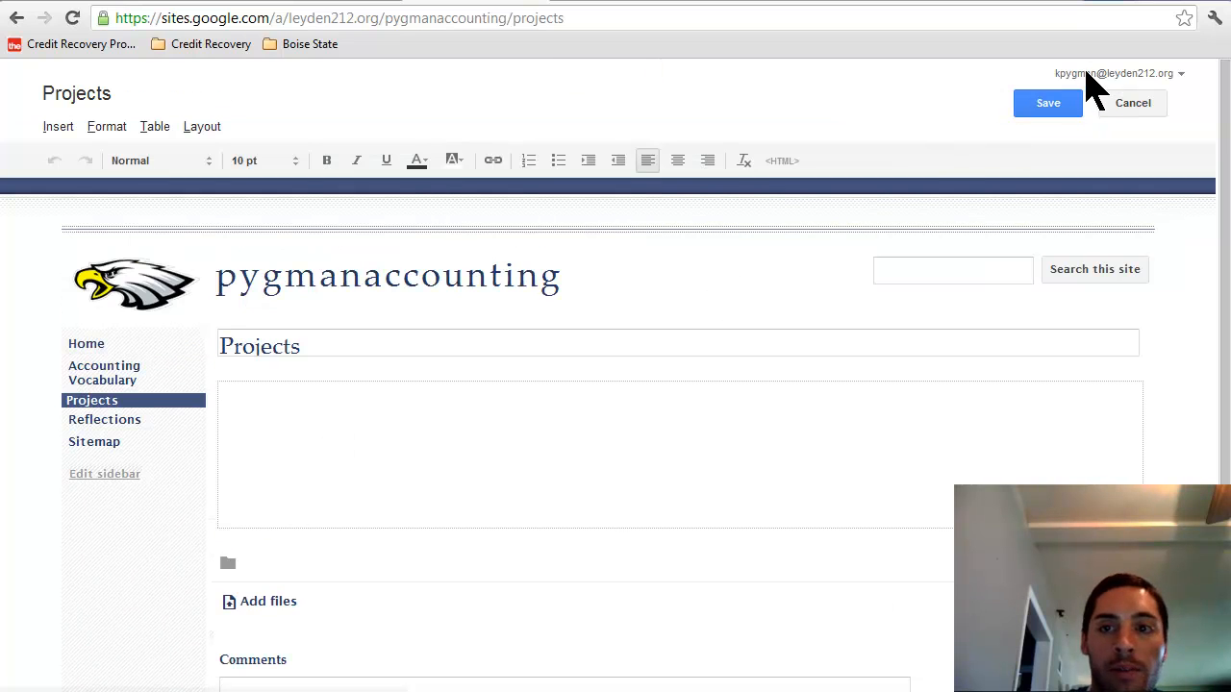
left_click(1057, 106)
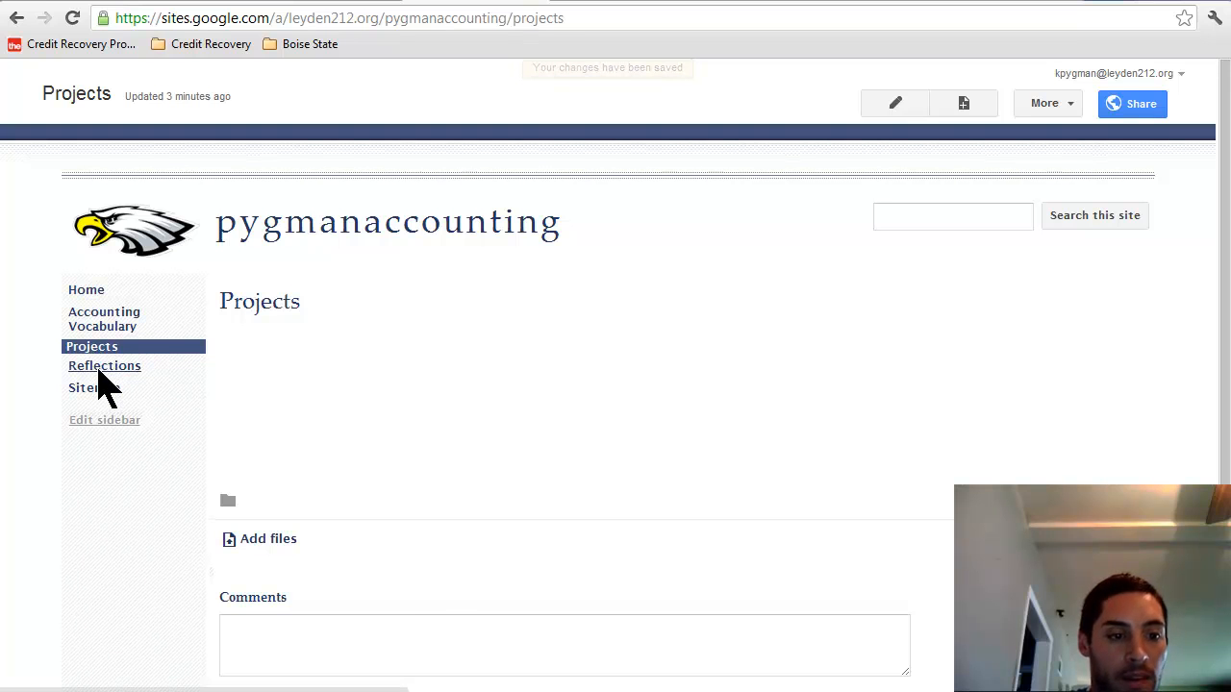
Step: Look over the Projects and Accounting Vocabulary pages, then go to the Home page with its comment
scroll(1227, 446, "down", 1)
left_click(387, 584)
left_click(123, 257)
left_click(380, 646)
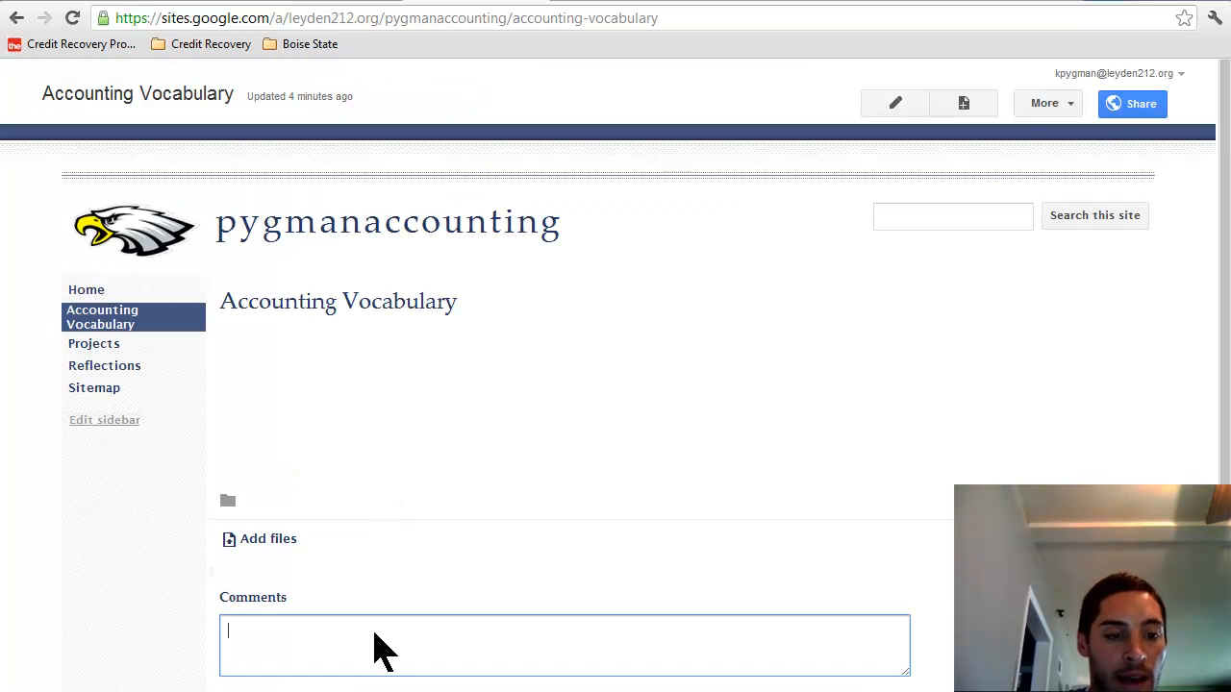
scroll(1224, 447, "down", 1)
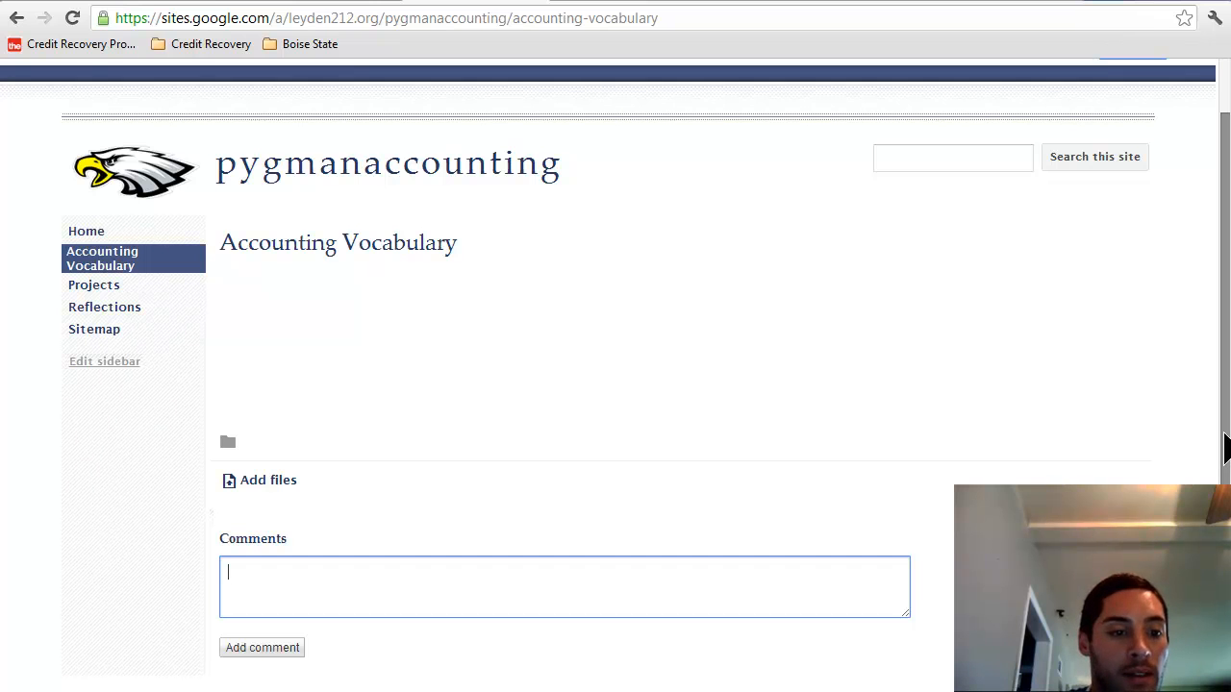
scroll(1224, 447, "up", 1)
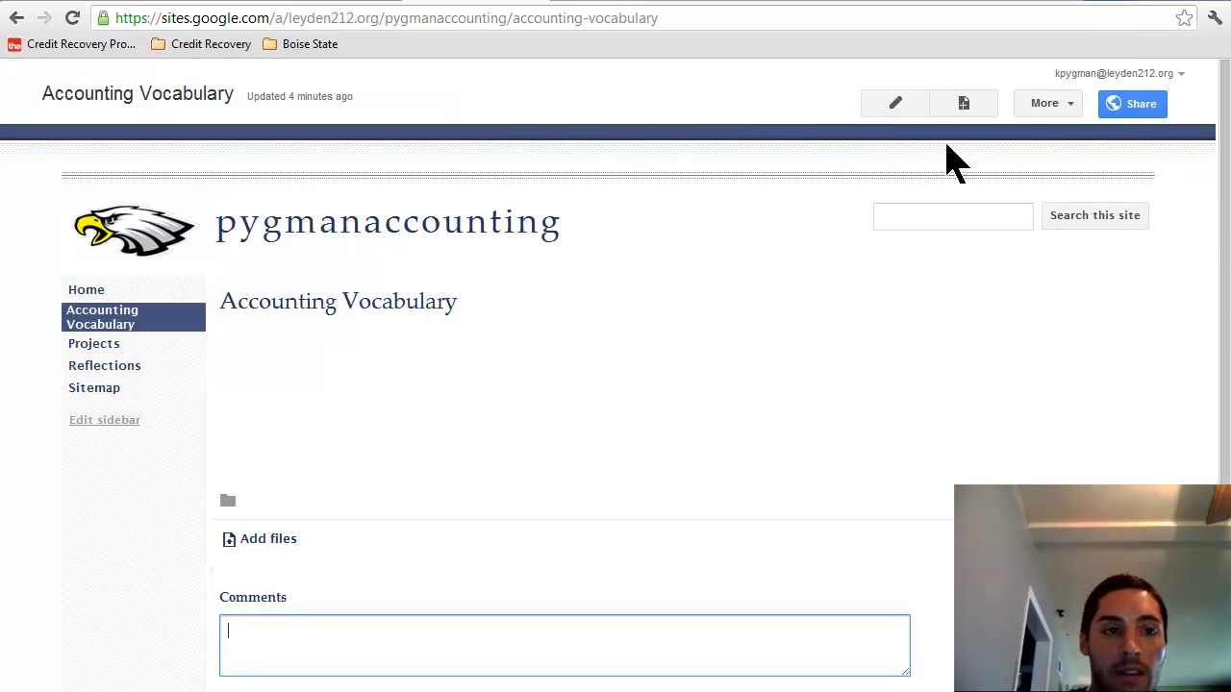
left_click(87, 293)
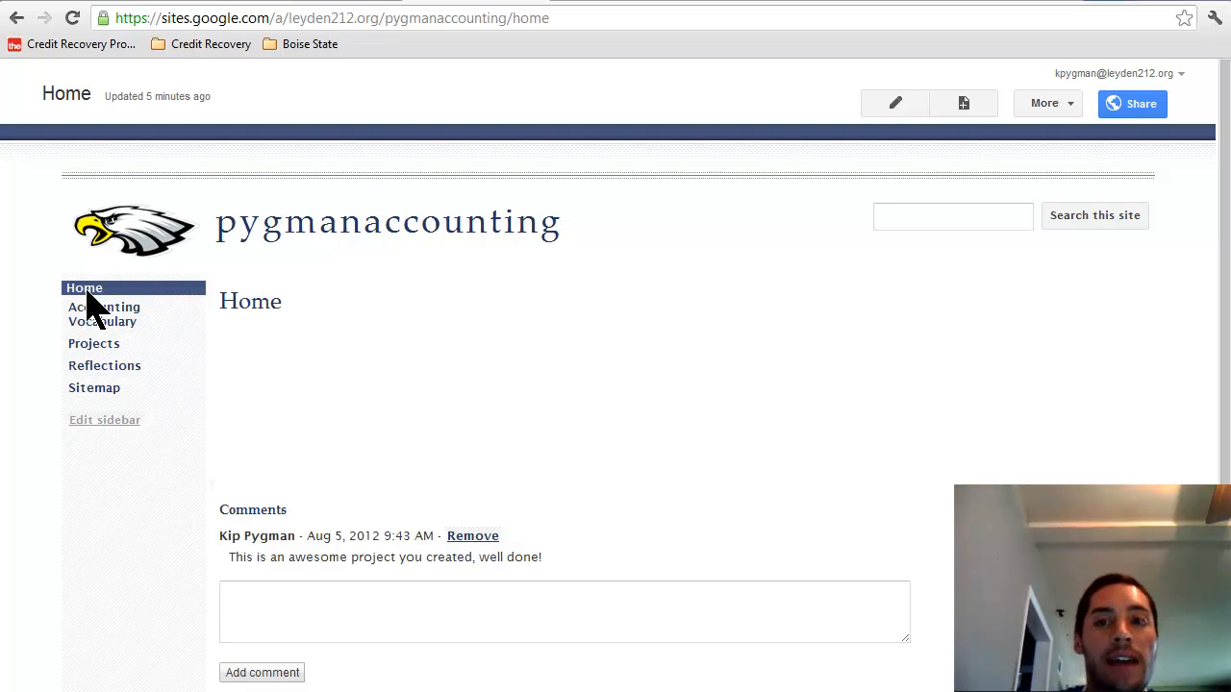
Step: Edit the Home page and switch its layout to Two column (simple)
left_click(896, 110)
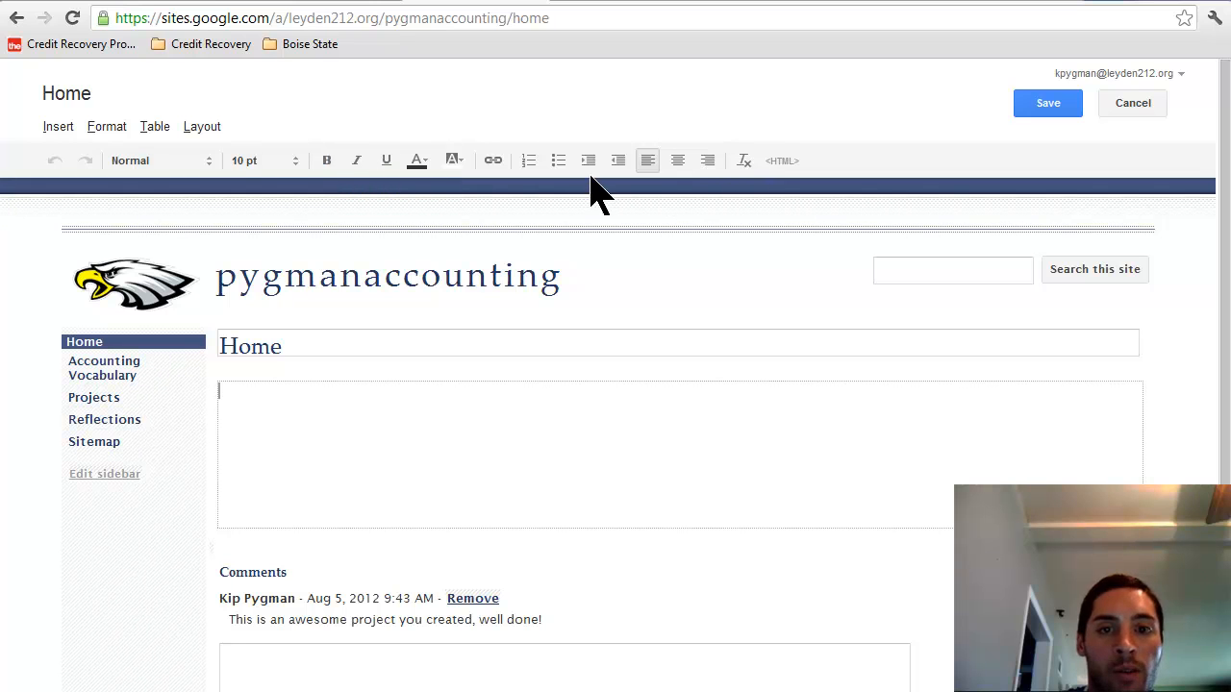
left_click(200, 135)
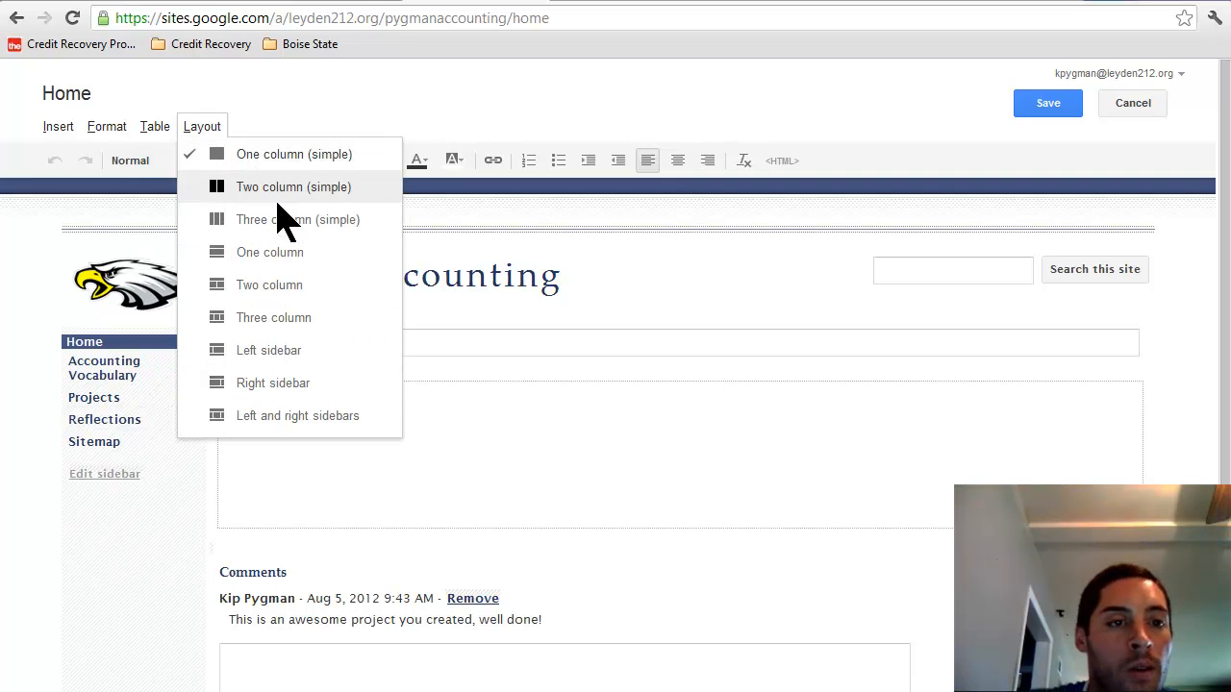
left_click(272, 288)
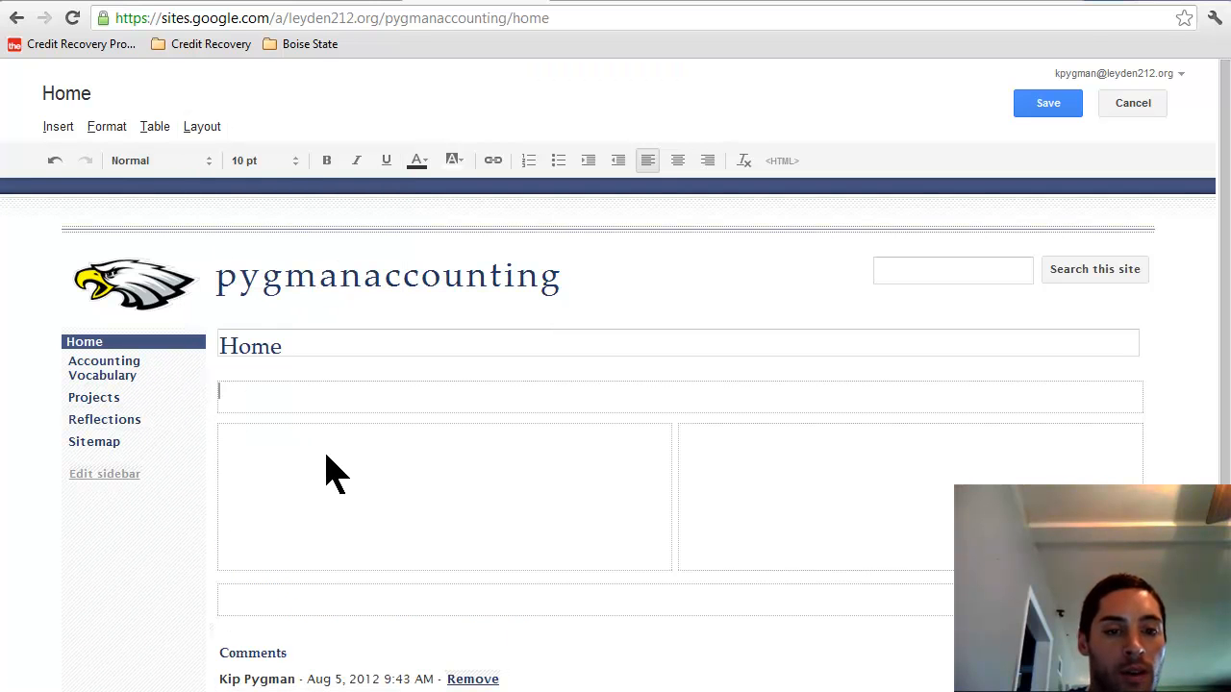
left_click(572, 472)
left_click(545, 402)
left_click(507, 598)
left_click(343, 404)
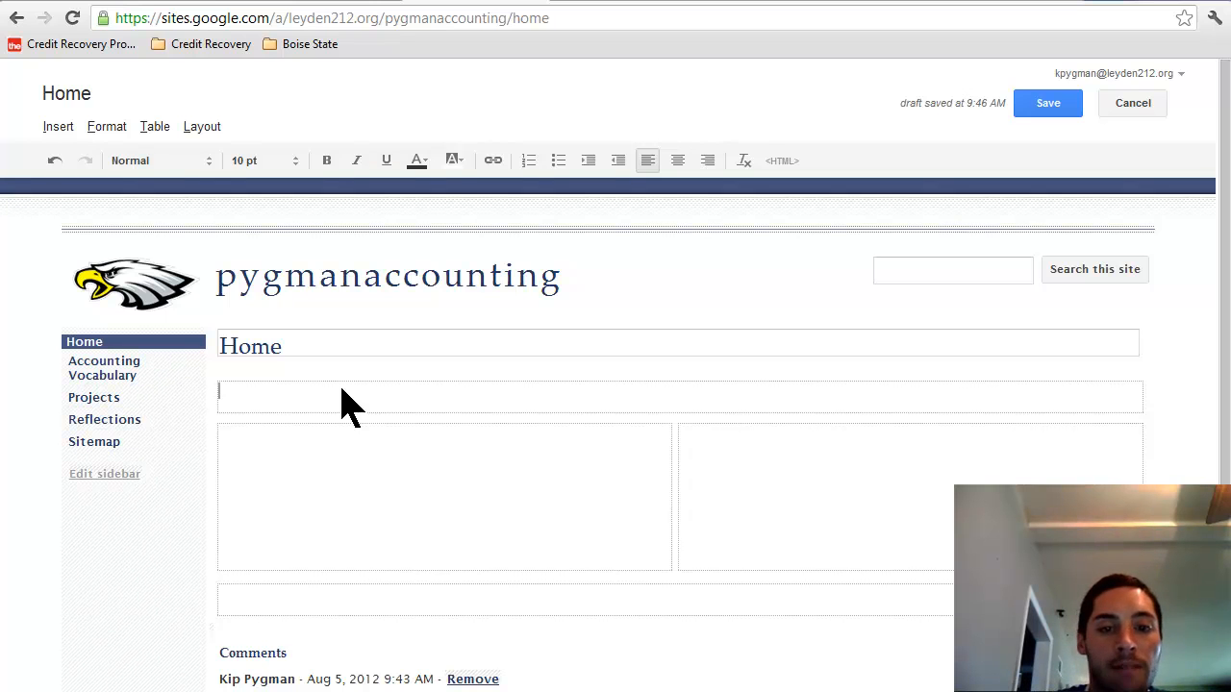
Step: Type the paragraph 'Welcome to my Accounting Website. The purpose of this site…' in the top area, then select it
type("Welcome to my Accounting Website.")
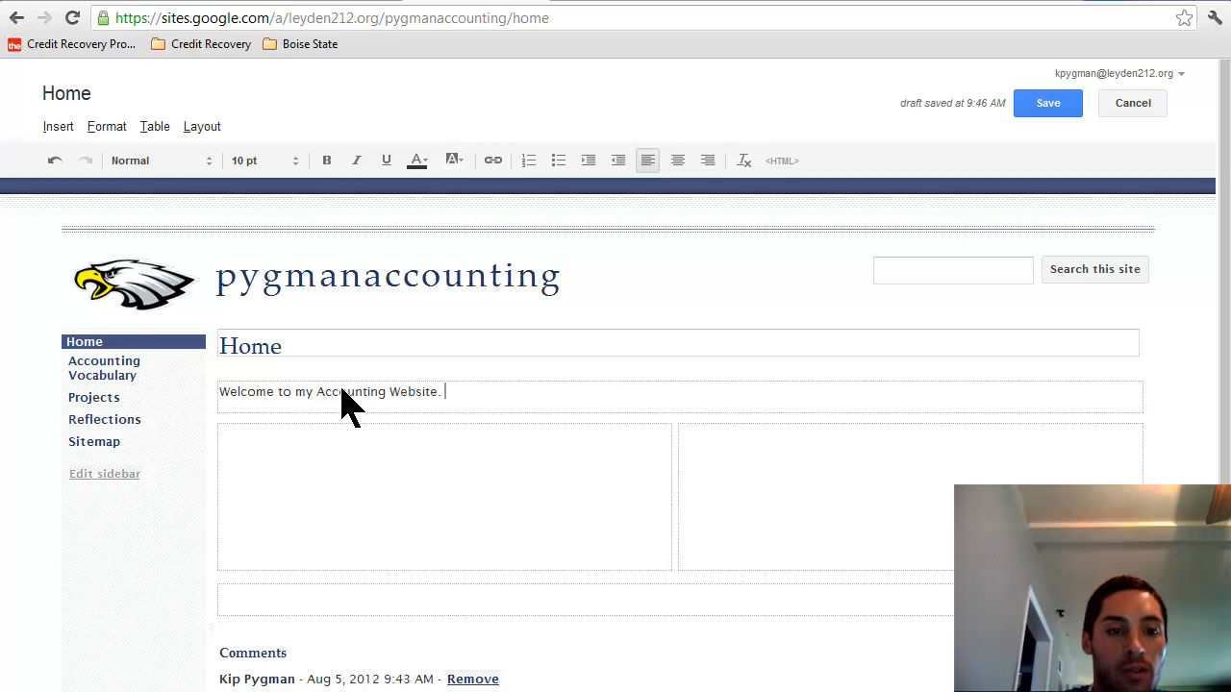
type("The pur")
key("BackSpace")
key("BackSpace")
type("urpose")
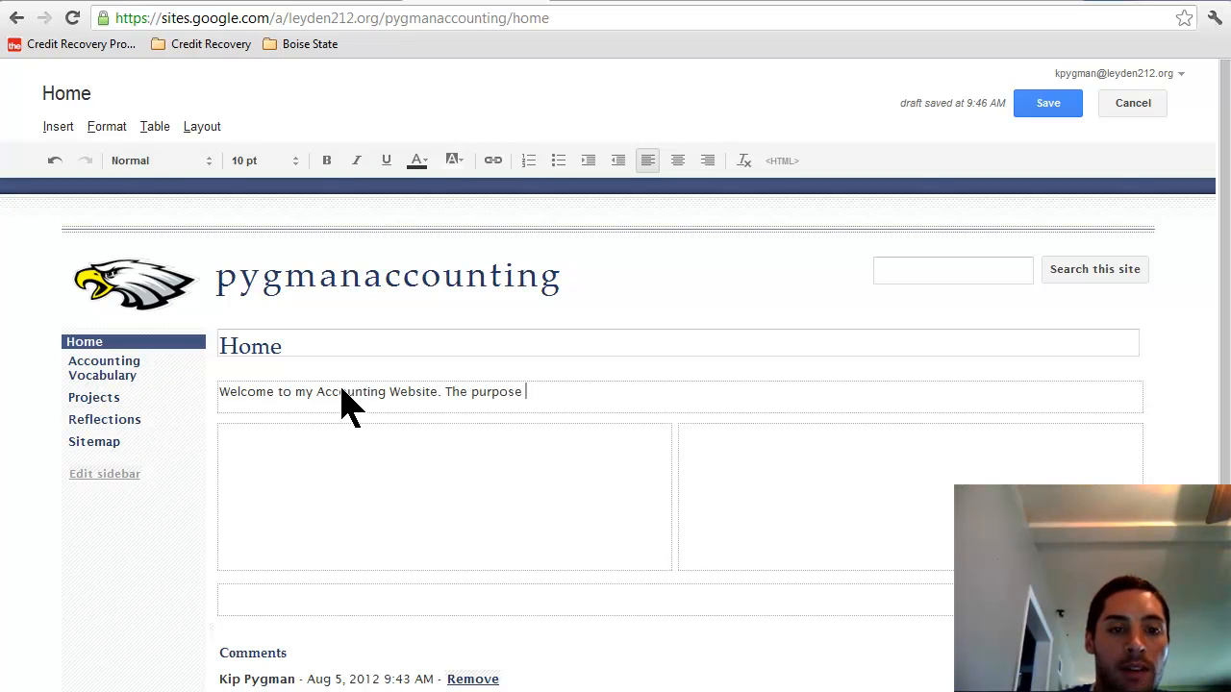
type(" of this site ")
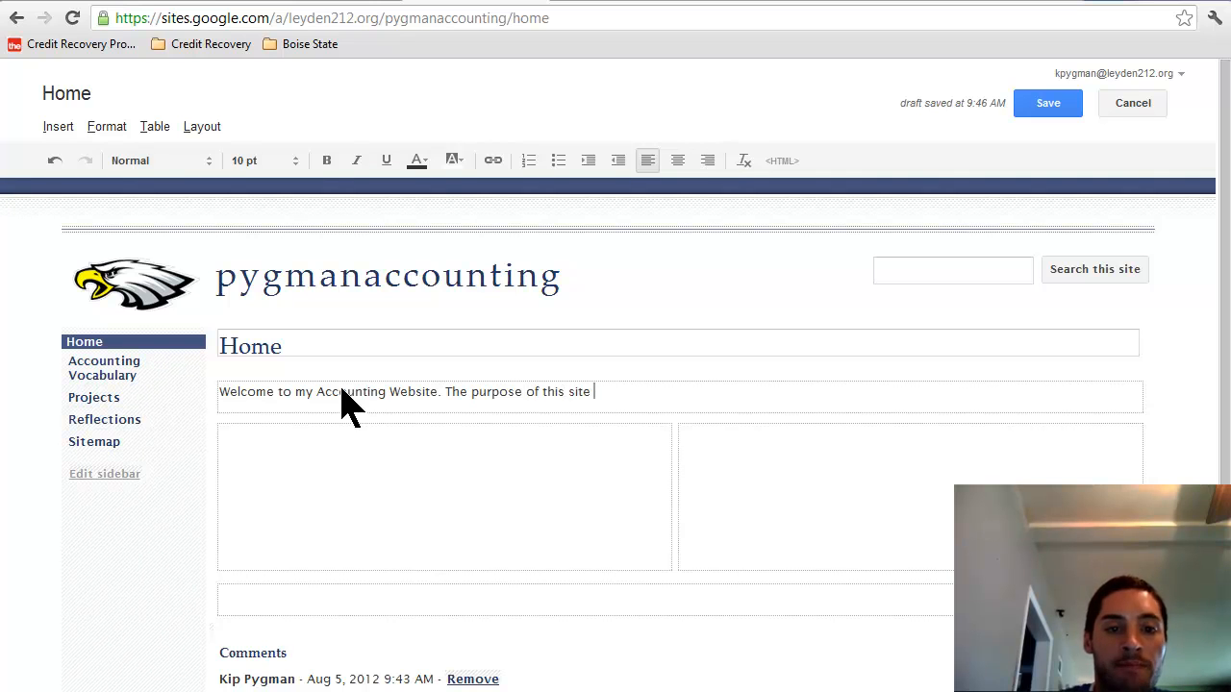
type("is a requirement for my Accounting Course. This site will display all of the wor")
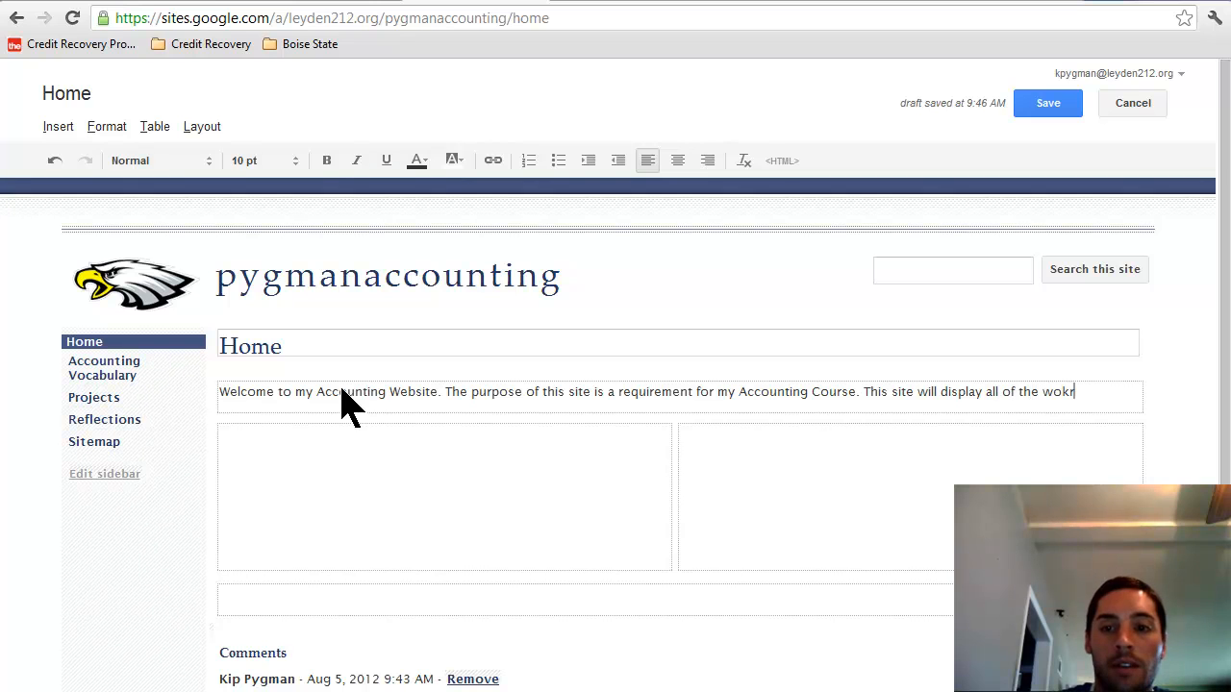
type("k I create through")
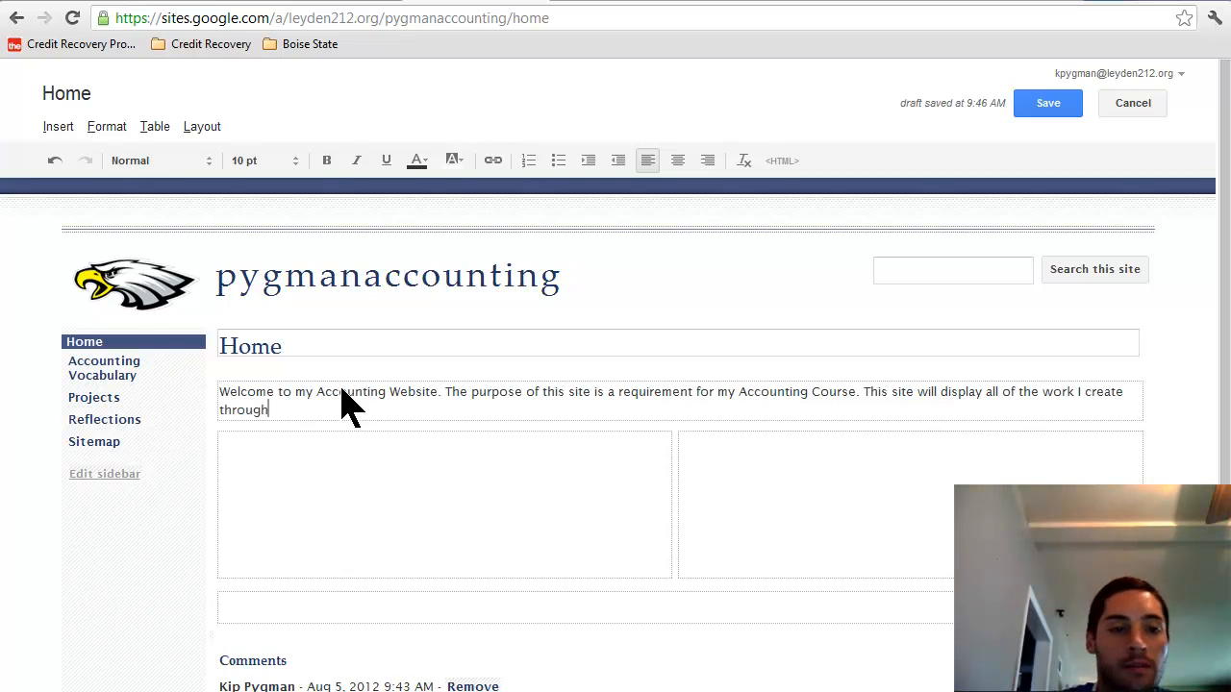
type("out this ses")
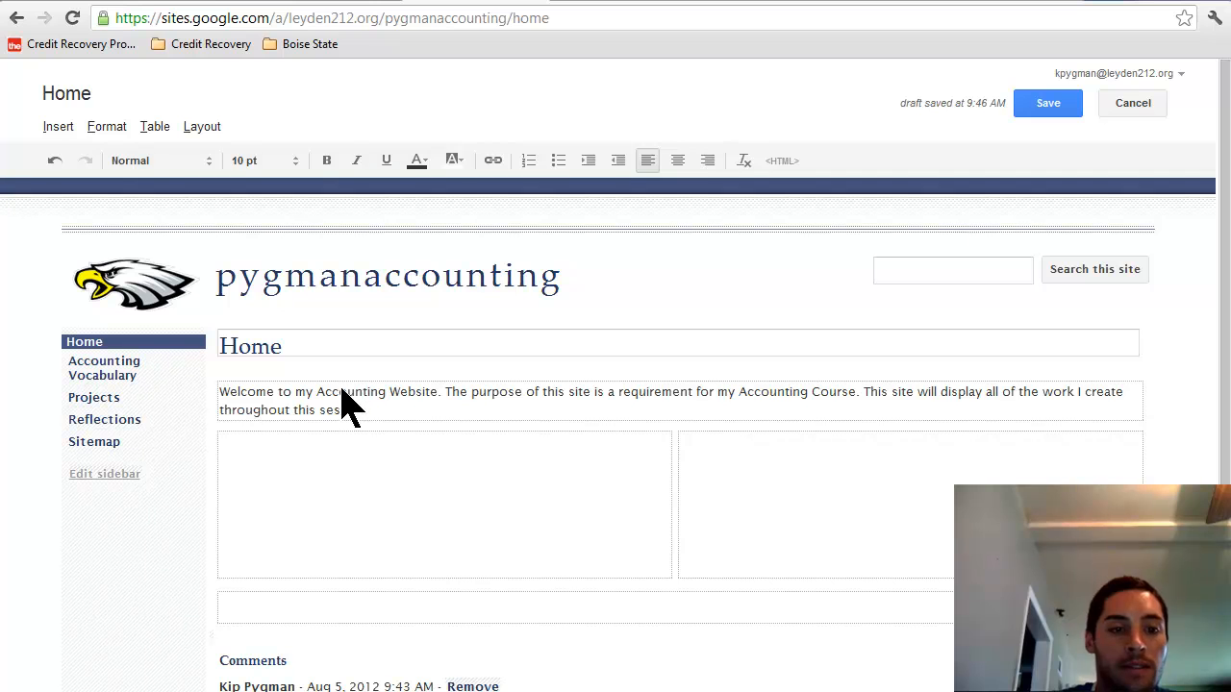
key("BackSpace")
type("mester......")
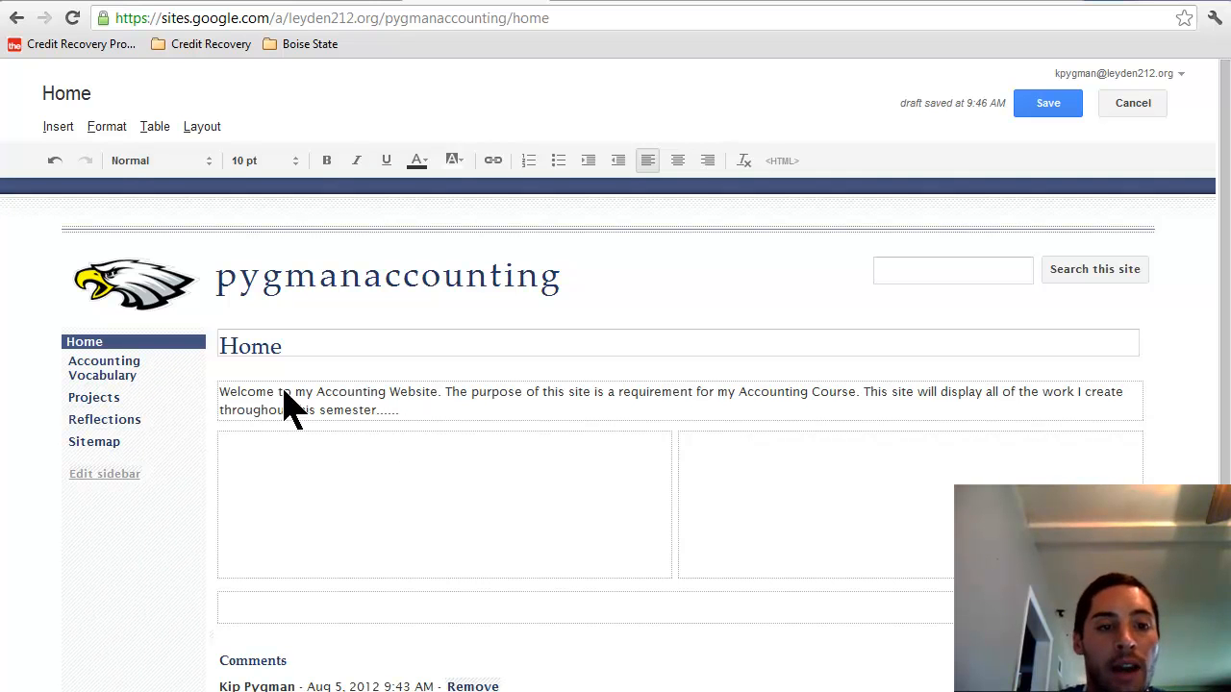
left_click_drag(408, 416, 220, 375)
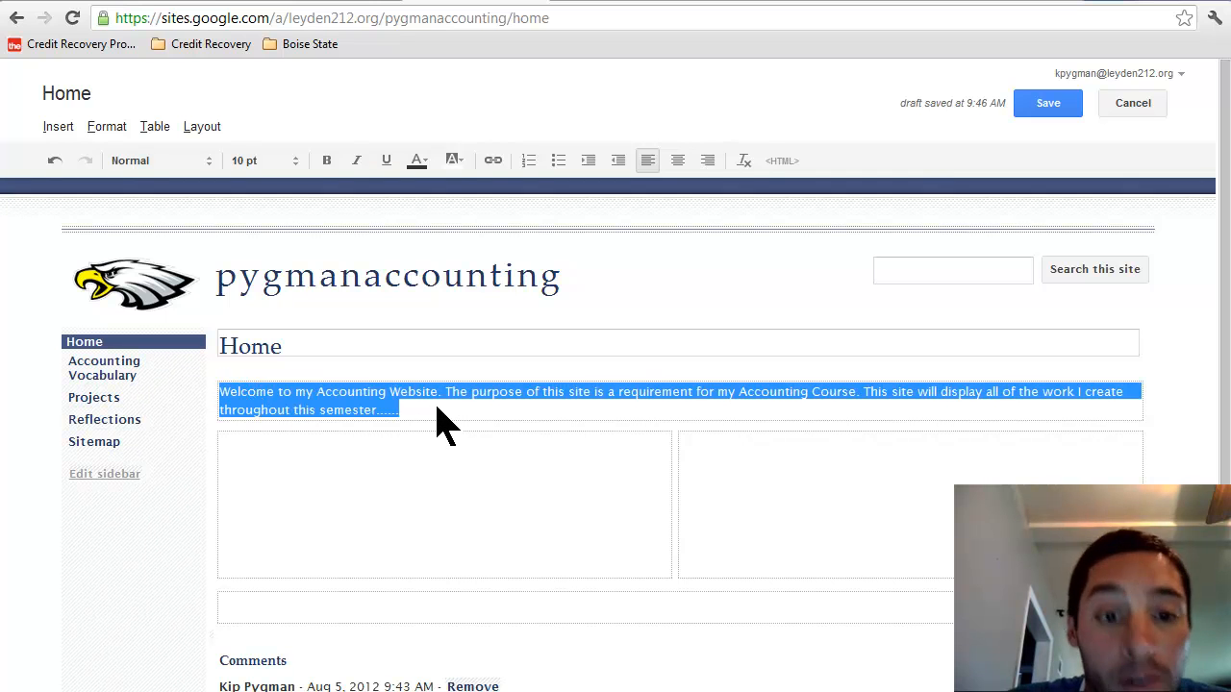
Step: Write 'Why Did I Enroll in Accounting?' in the left column
left_click(348, 483)
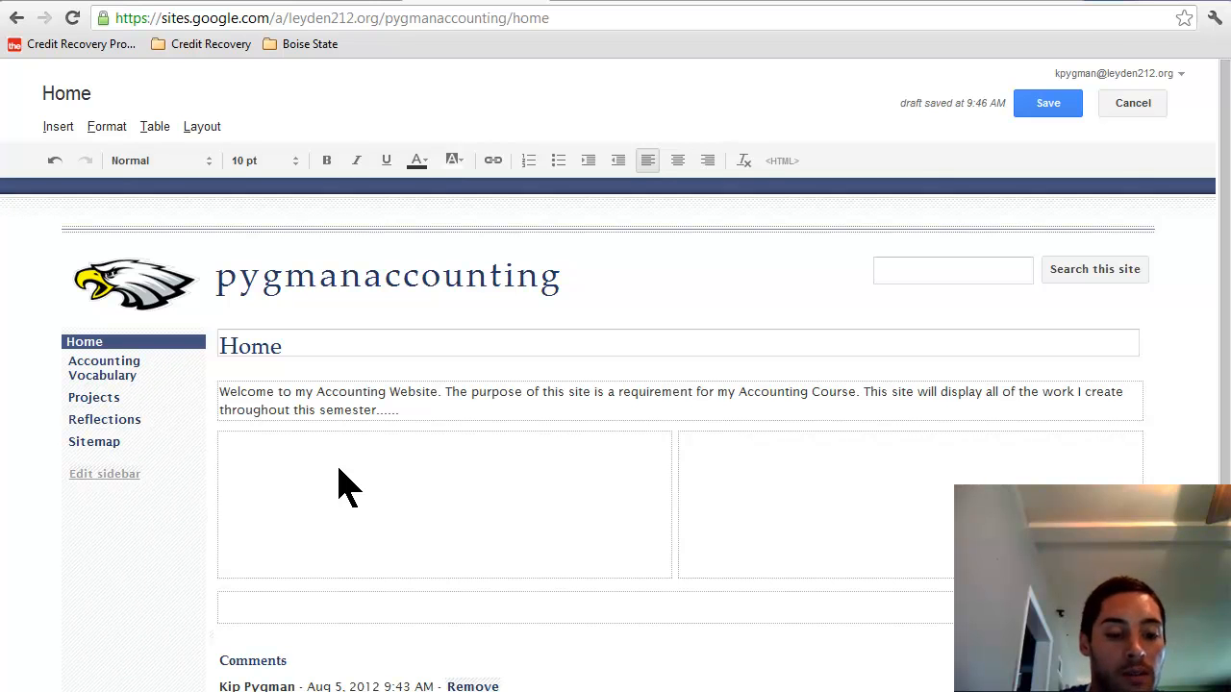
type("Why Did I Enroll in Accounting?")
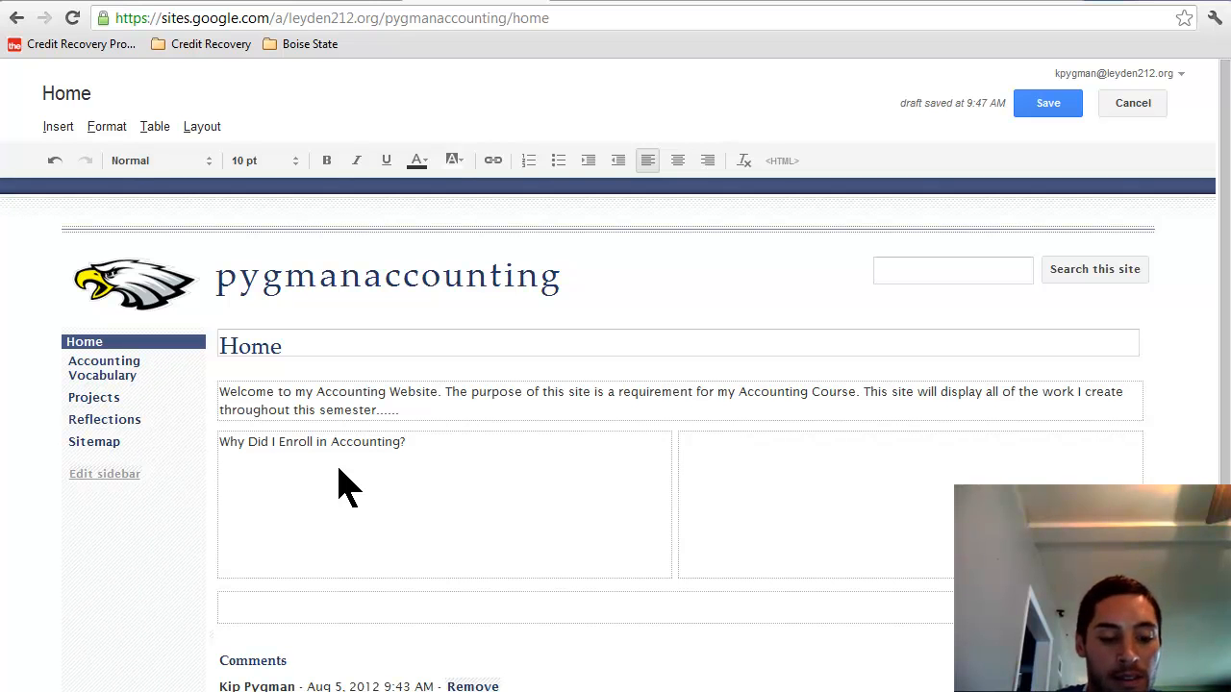
Step: Add the question 'What Do I Hope to Gain and Learn from this Accounting Course?' below it
type("What Do")
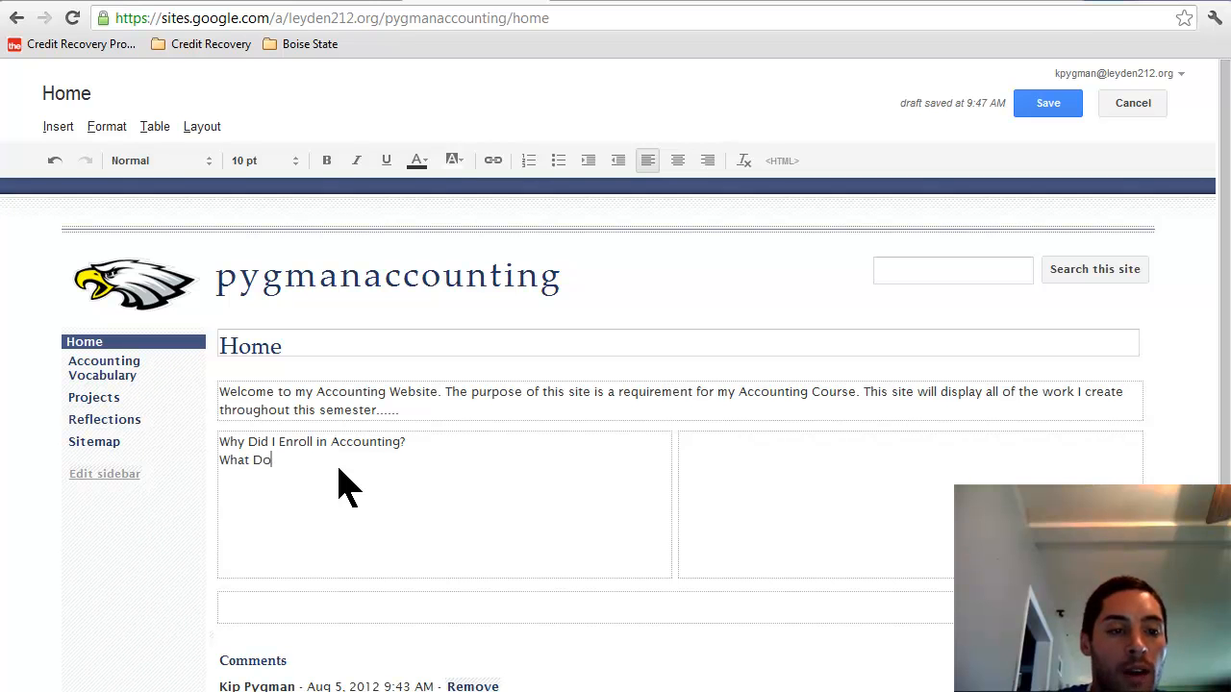
type(" I Hea")
key("BackSpace")
key("BackSpace")
type("ope to Gain")
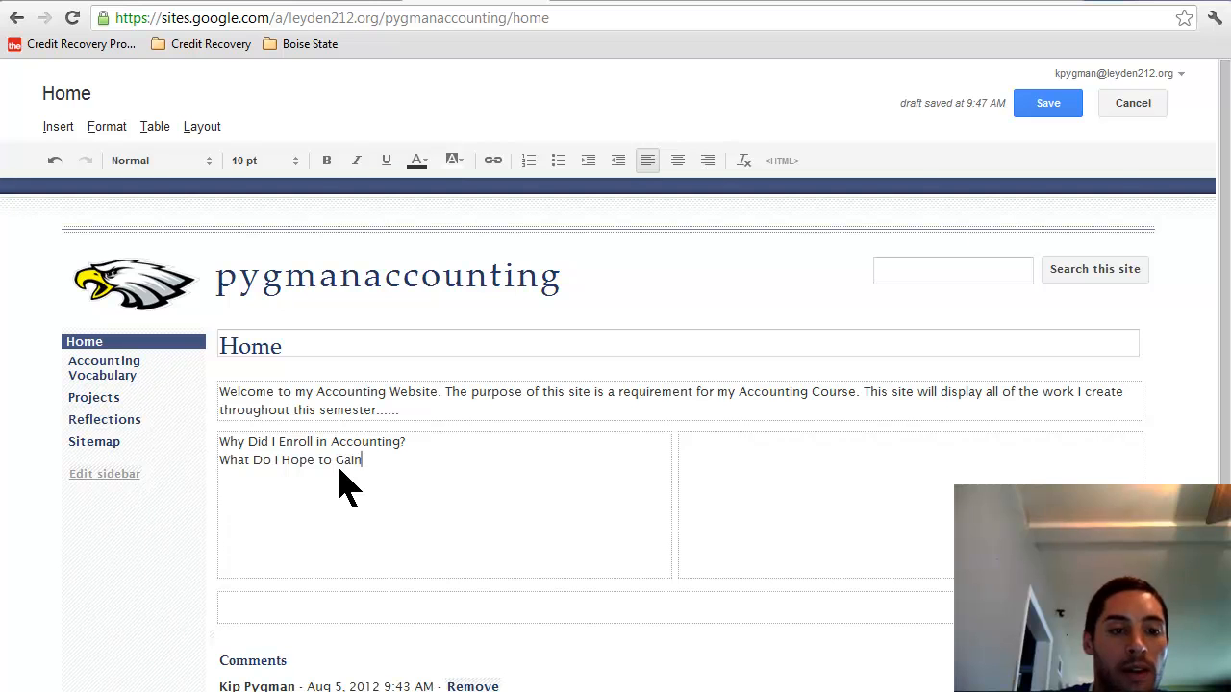
type(" and Learn from ")
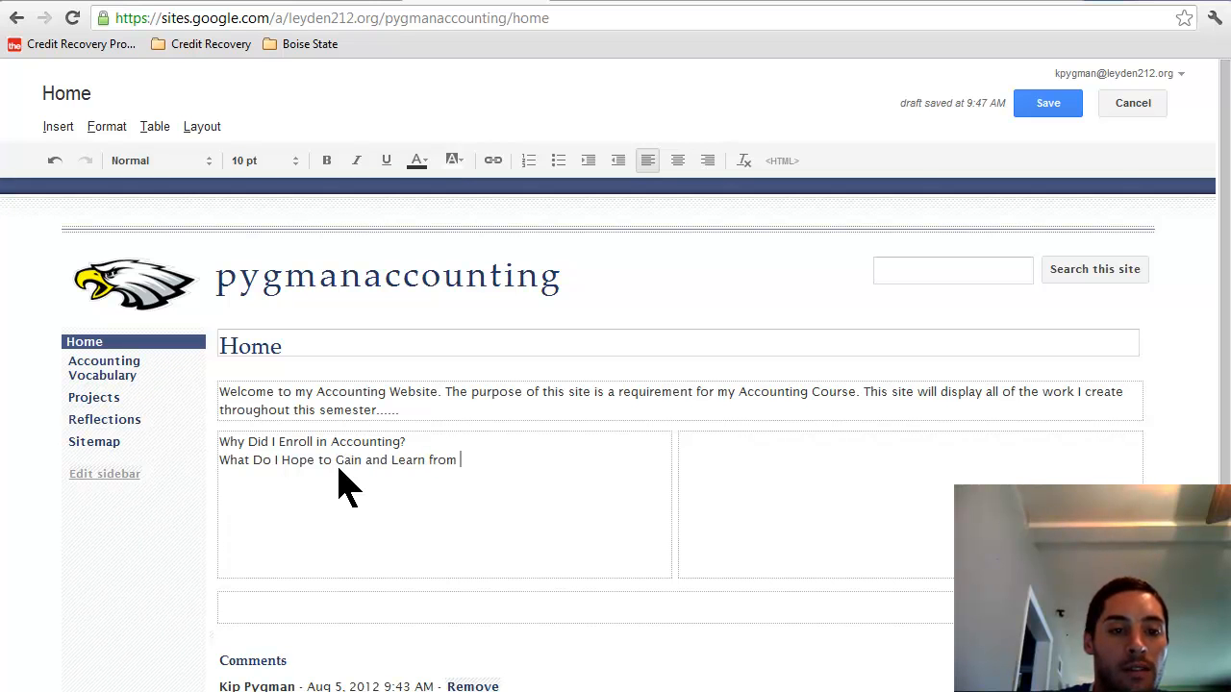
type("this Accounting C")
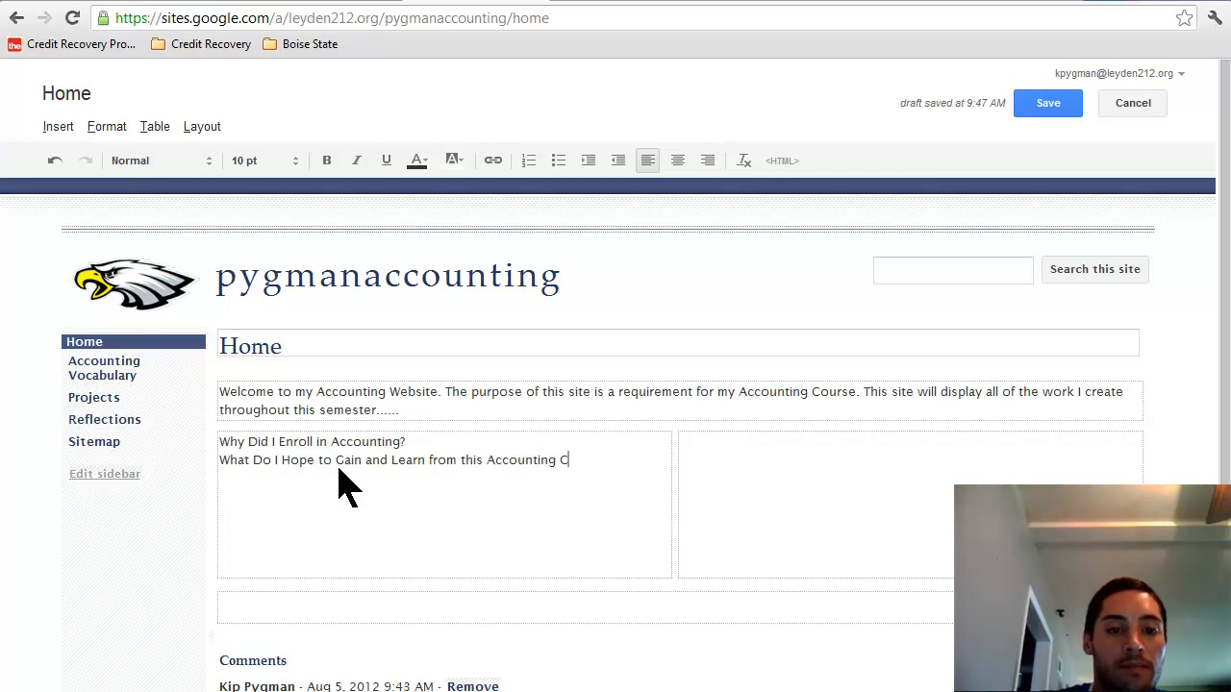
type("ourse?")
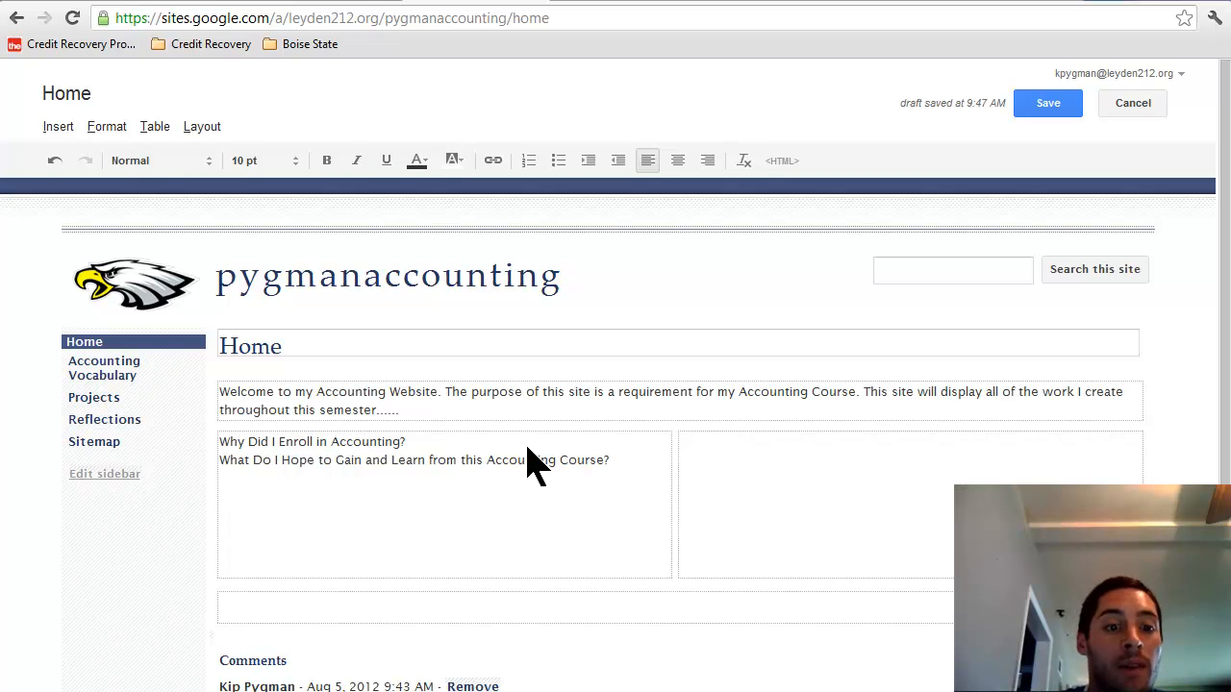
left_click(852, 485)
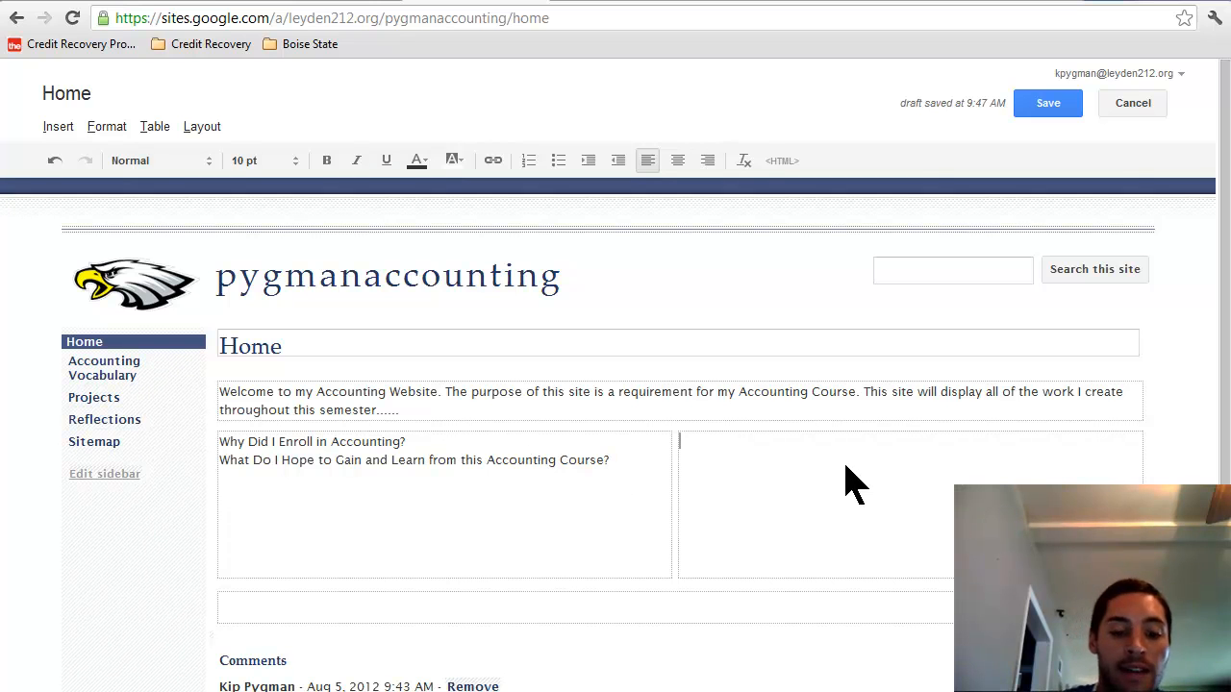
Step: Enter 'Personal Locker: Interests, Favorites, Personality' in the right column, correcting typos along the way
type("Personal Loc")
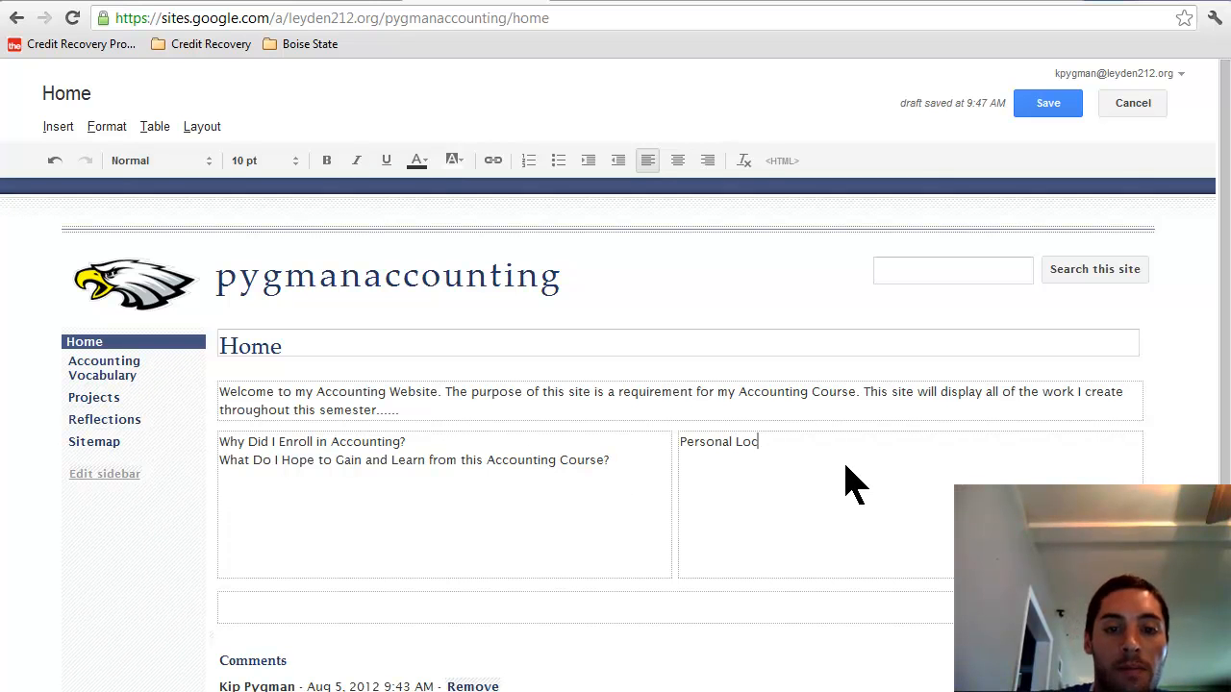
type("ker:")
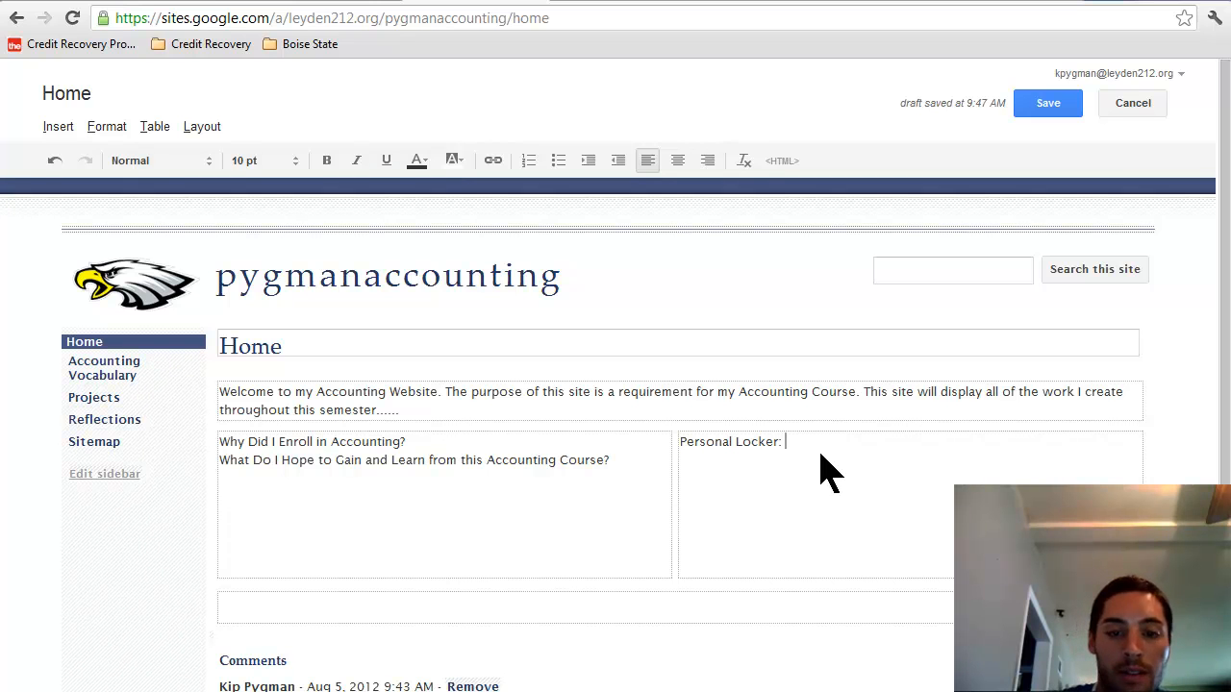
type("nterests,")
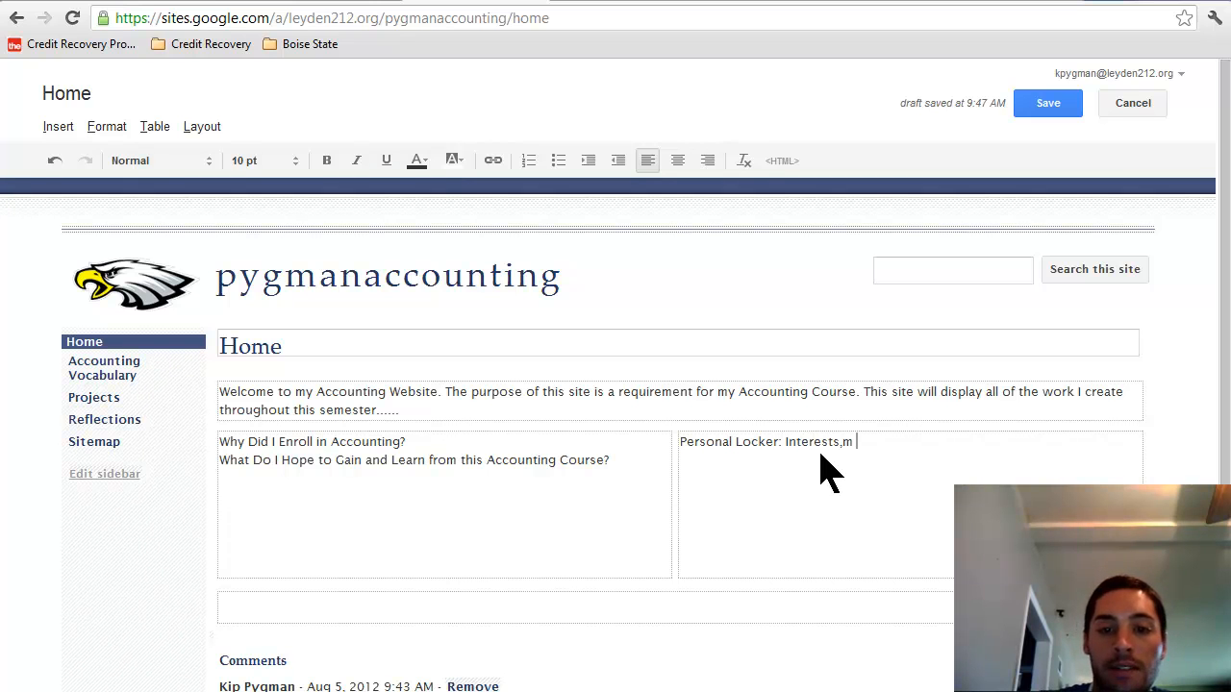
type(" Favo")
key("BackSpace")
key("BackSpace")
type("vir")
key("BackSpace")
key("BackSpace")
type("orites")
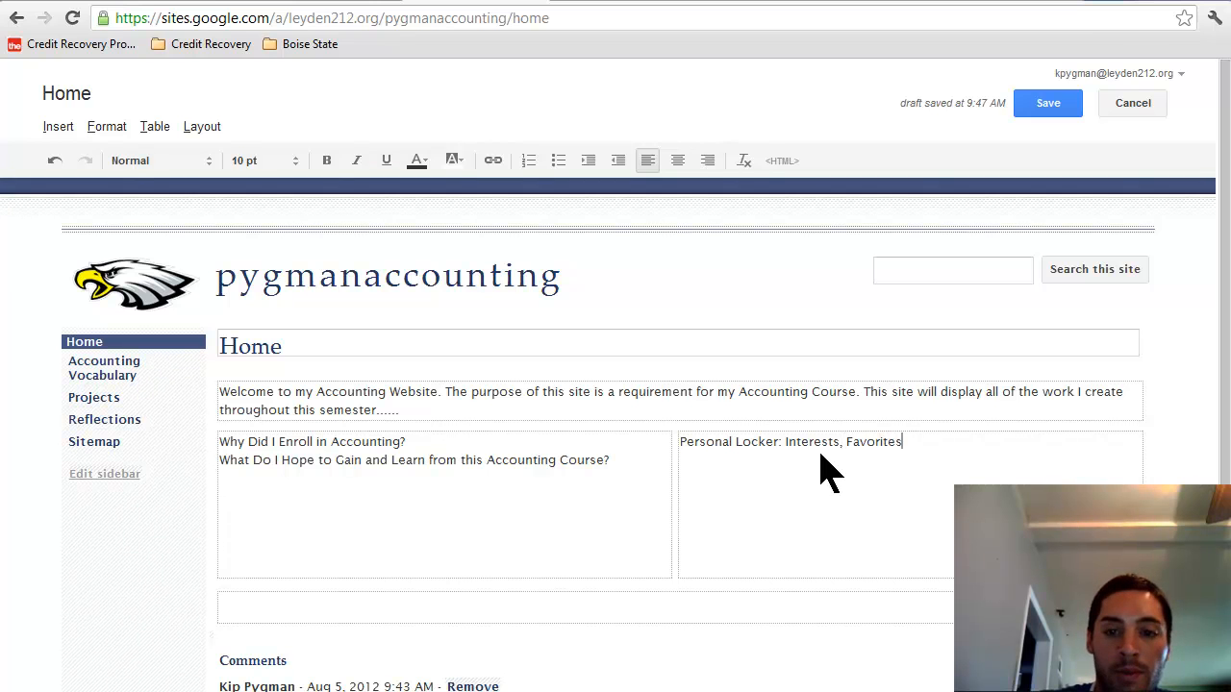
type(", Personality")
key("BackSpace")
key("BackSpace")
key("BackSpace")
type("ity")
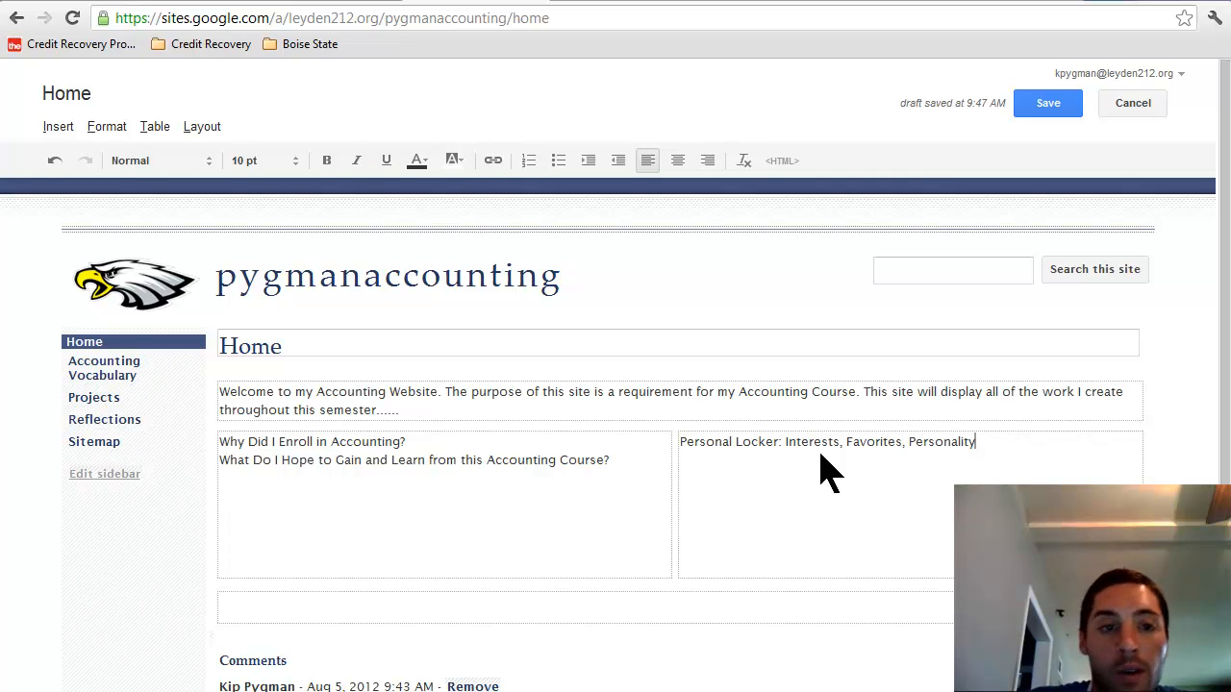
left_click(159, 128)
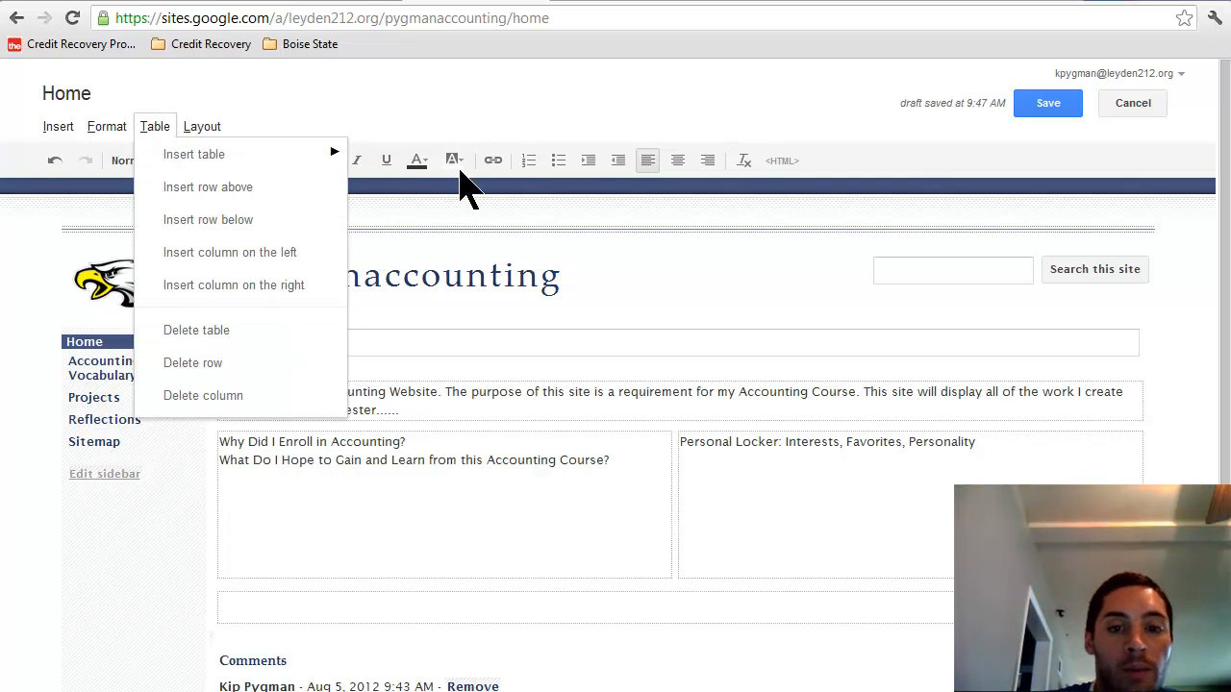
left_click(1017, 468)
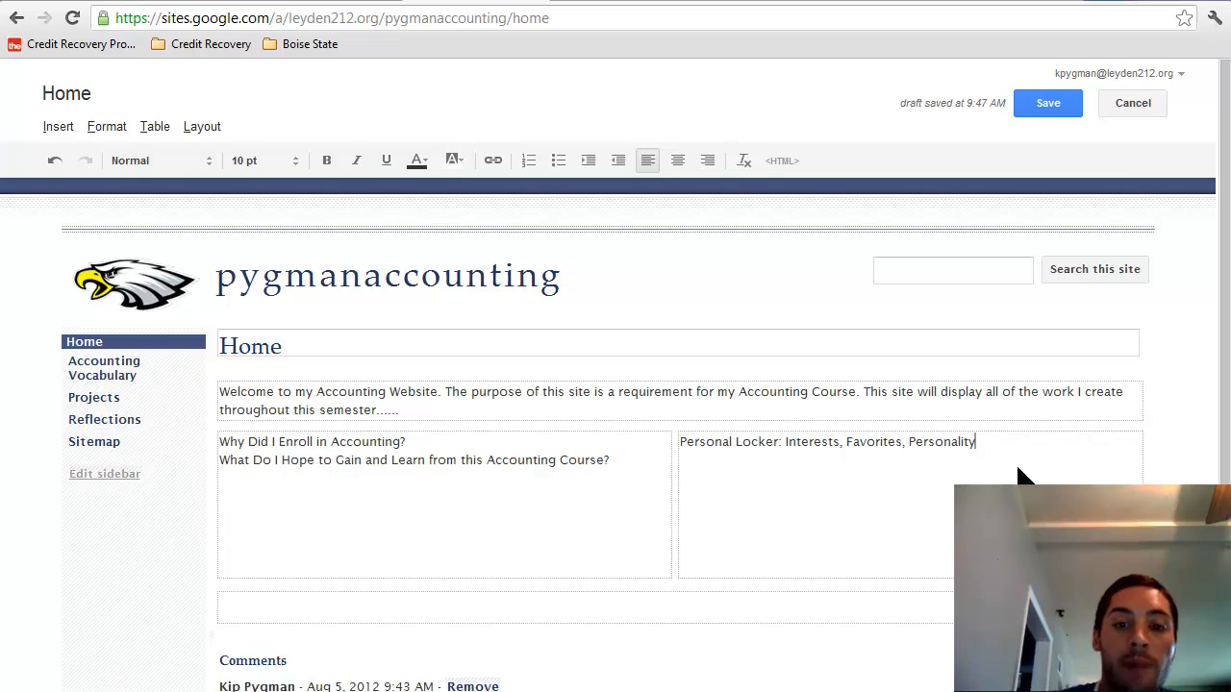
left_click_drag(1017, 467, 729, 452)
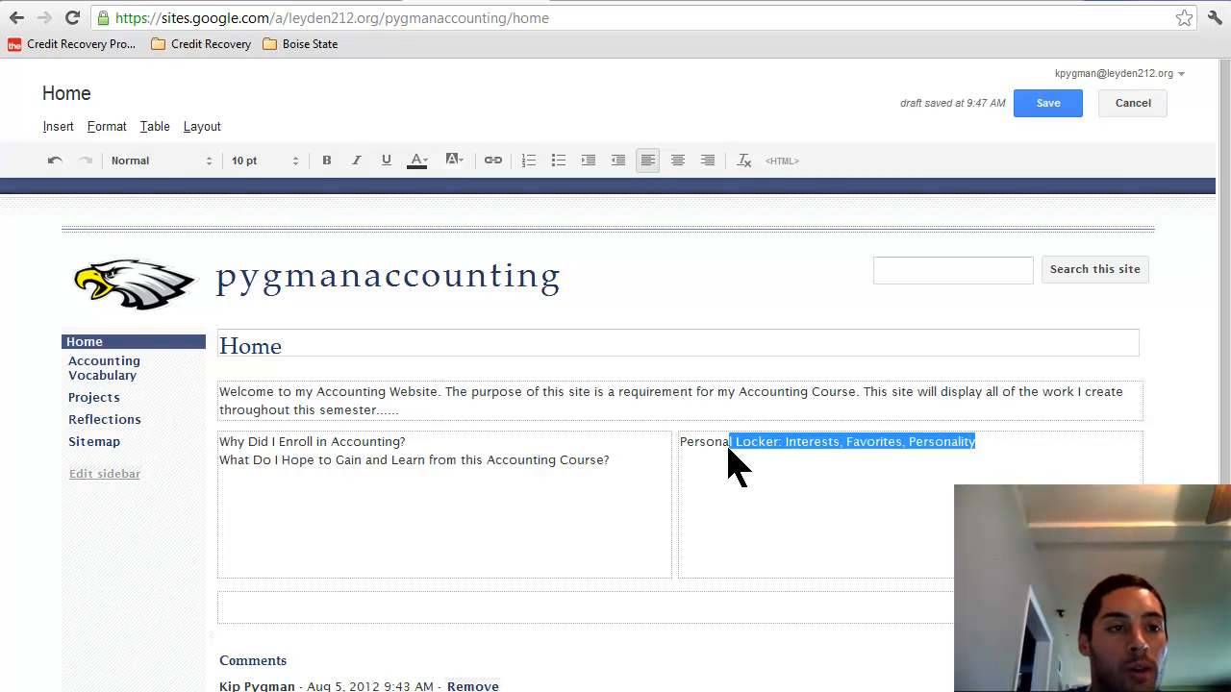
left_click(58, 129)
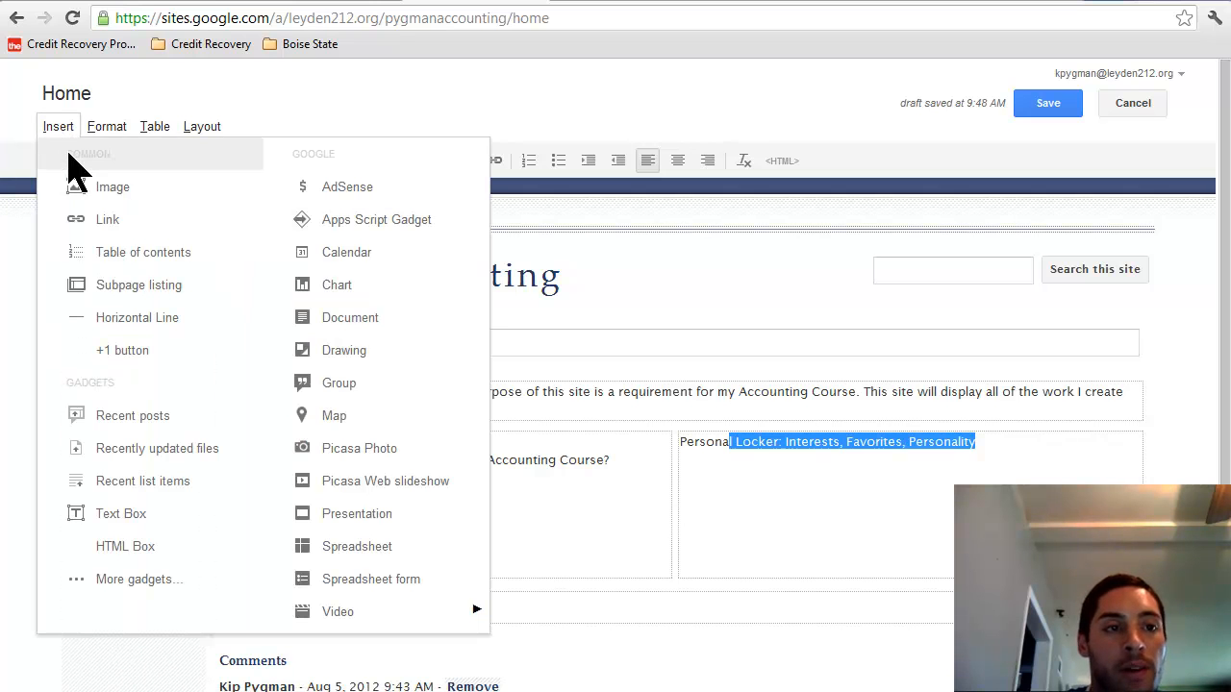
left_click(96, 191)
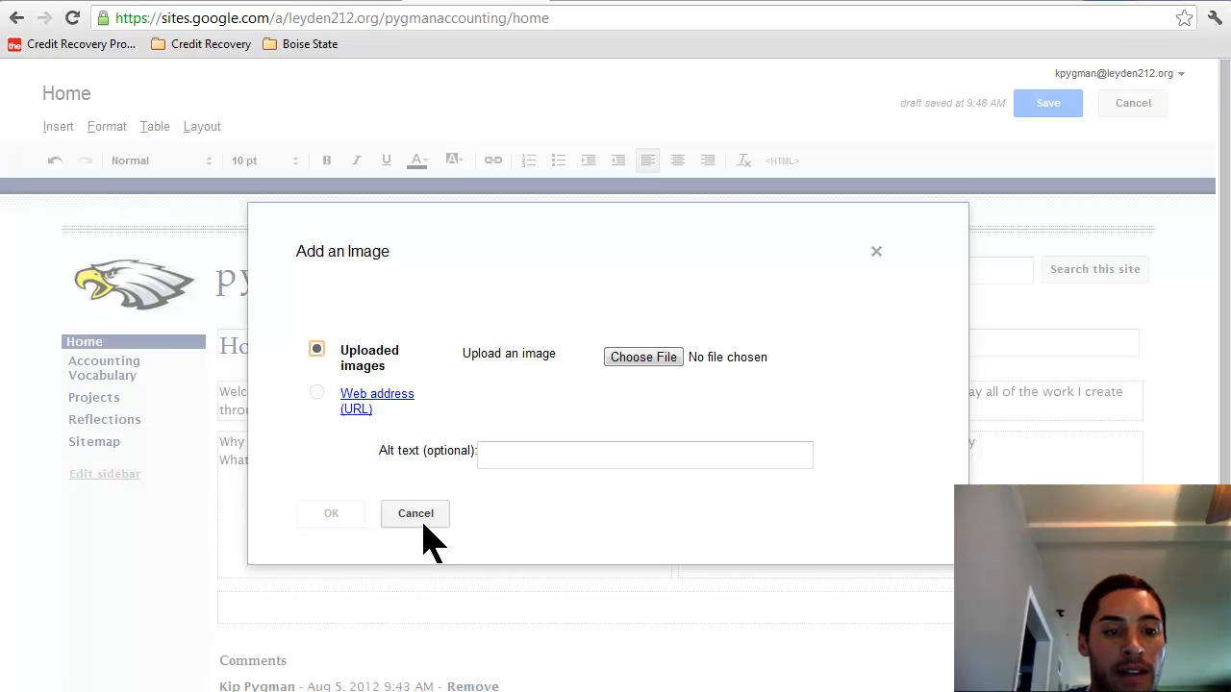
left_click(424, 523)
left_click(58, 128)
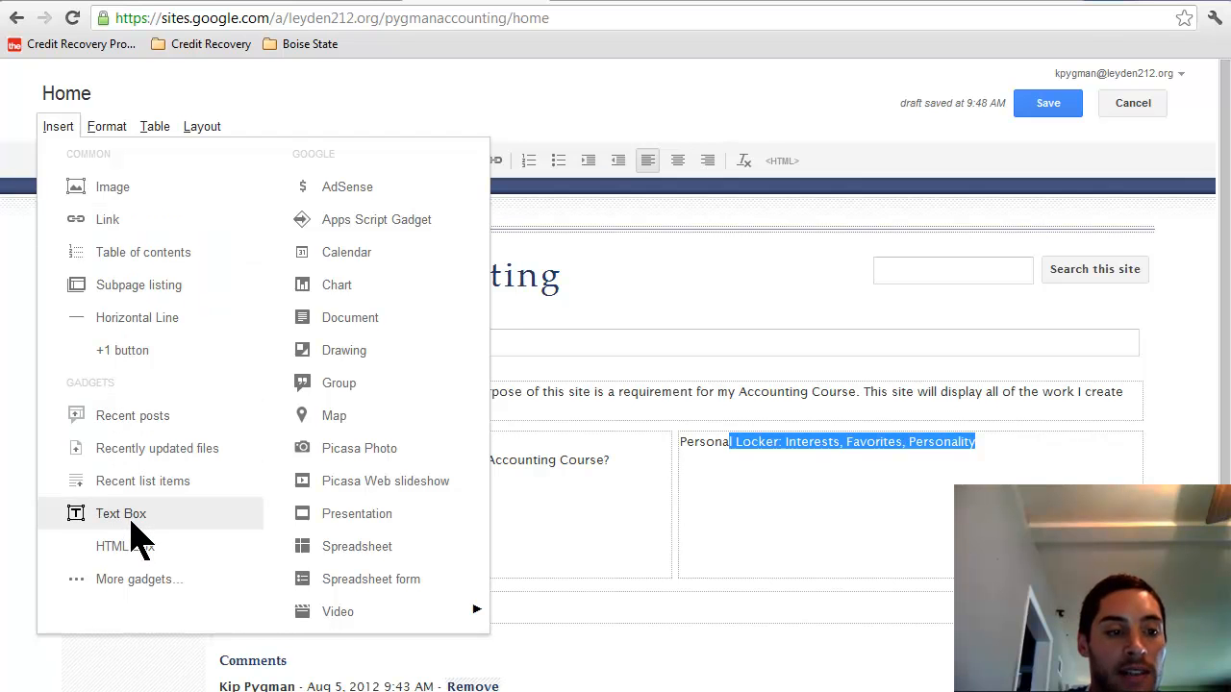
left_click(133, 575)
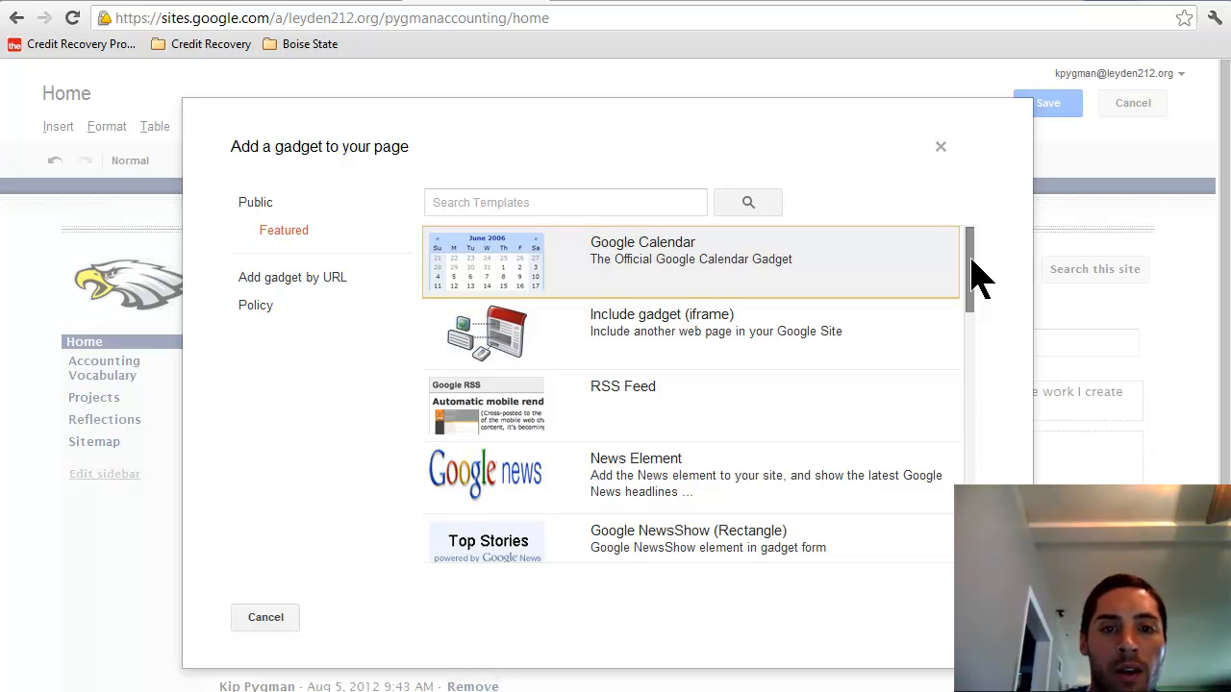
left_click_drag(971, 279, 736, 288)
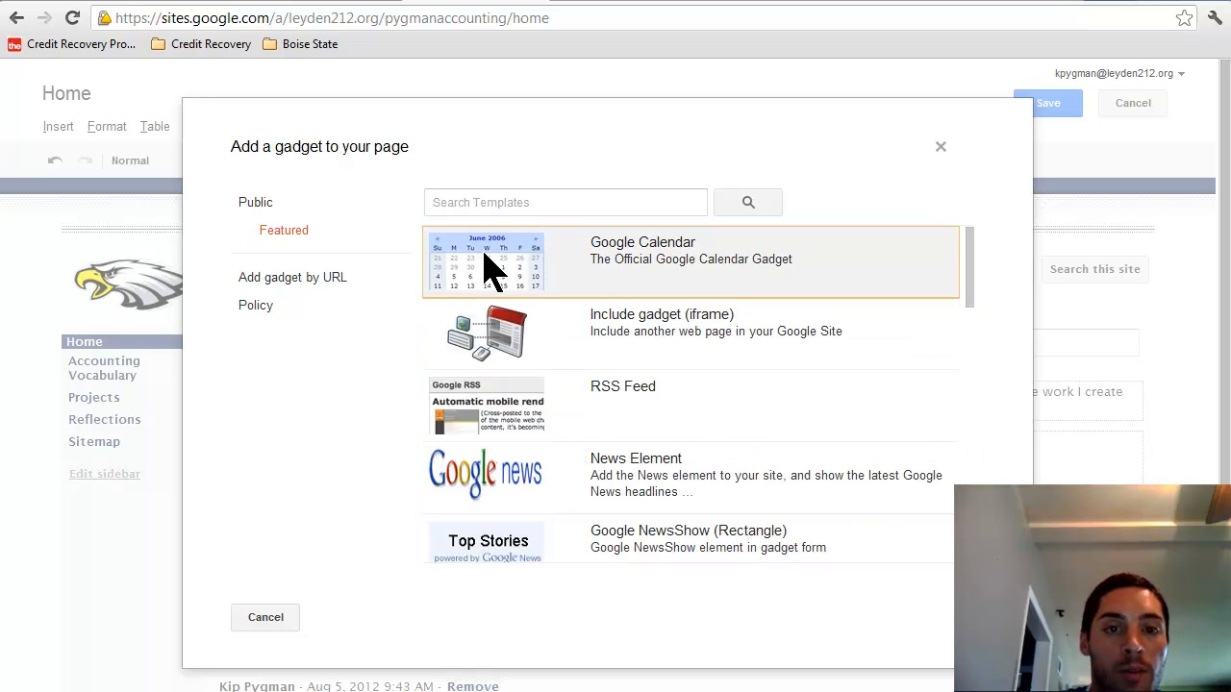
left_click(288, 615)
left_click(67, 125)
left_click(526, 263)
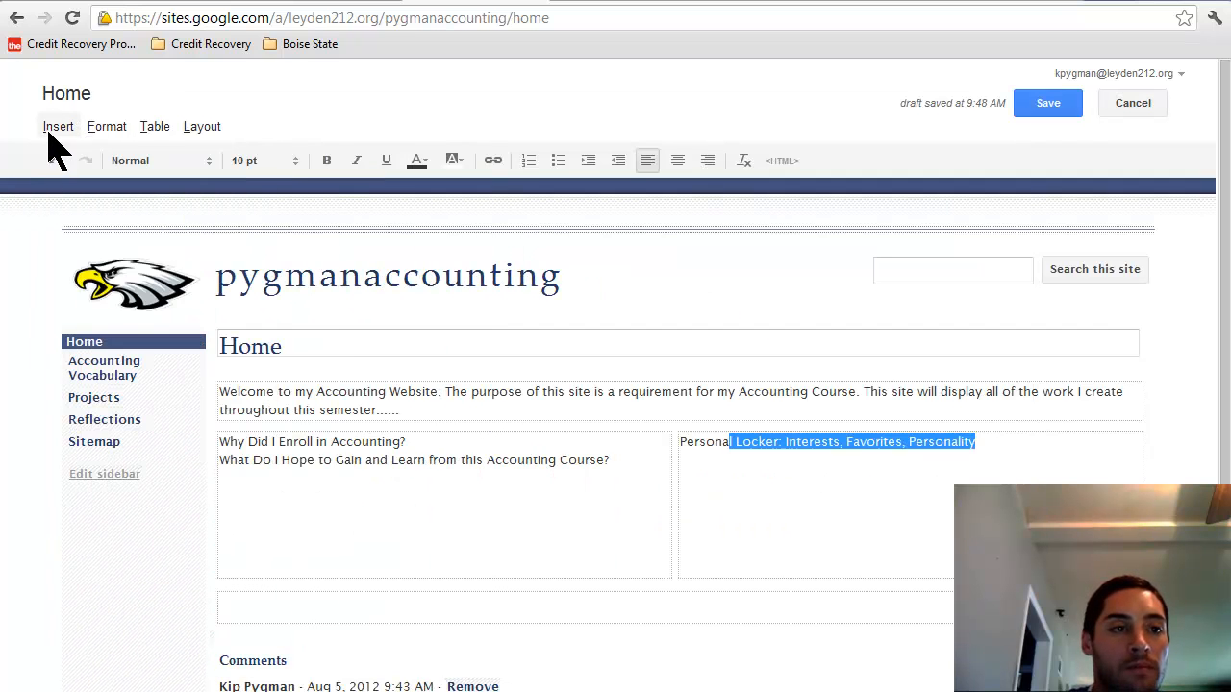
left_click(50, 133)
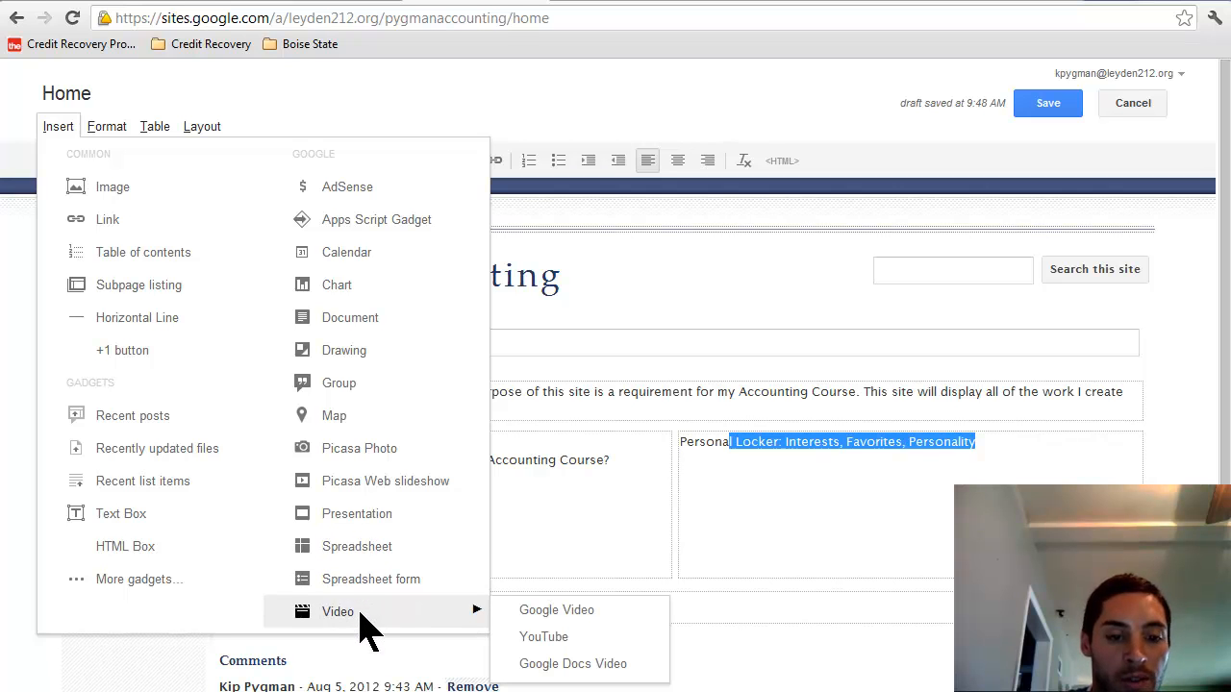
left_click(949, 488)
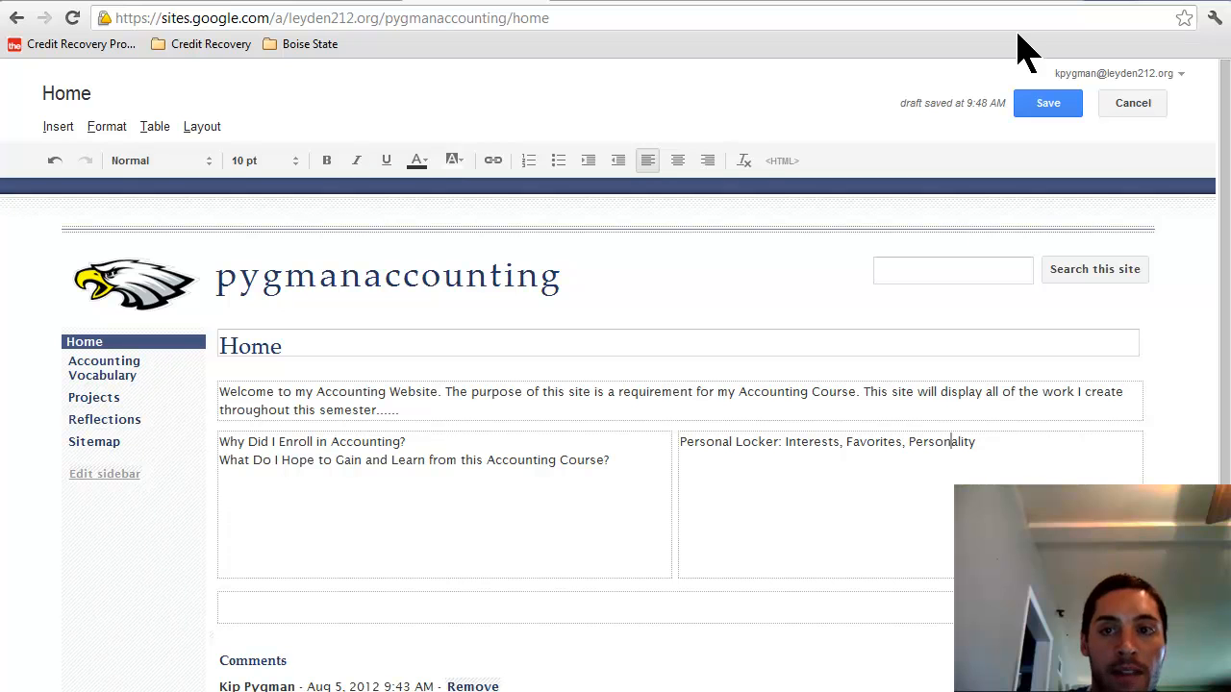
Step: Save the Home page edits and open the site's Sharing and Permissions settings
left_click(1048, 106)
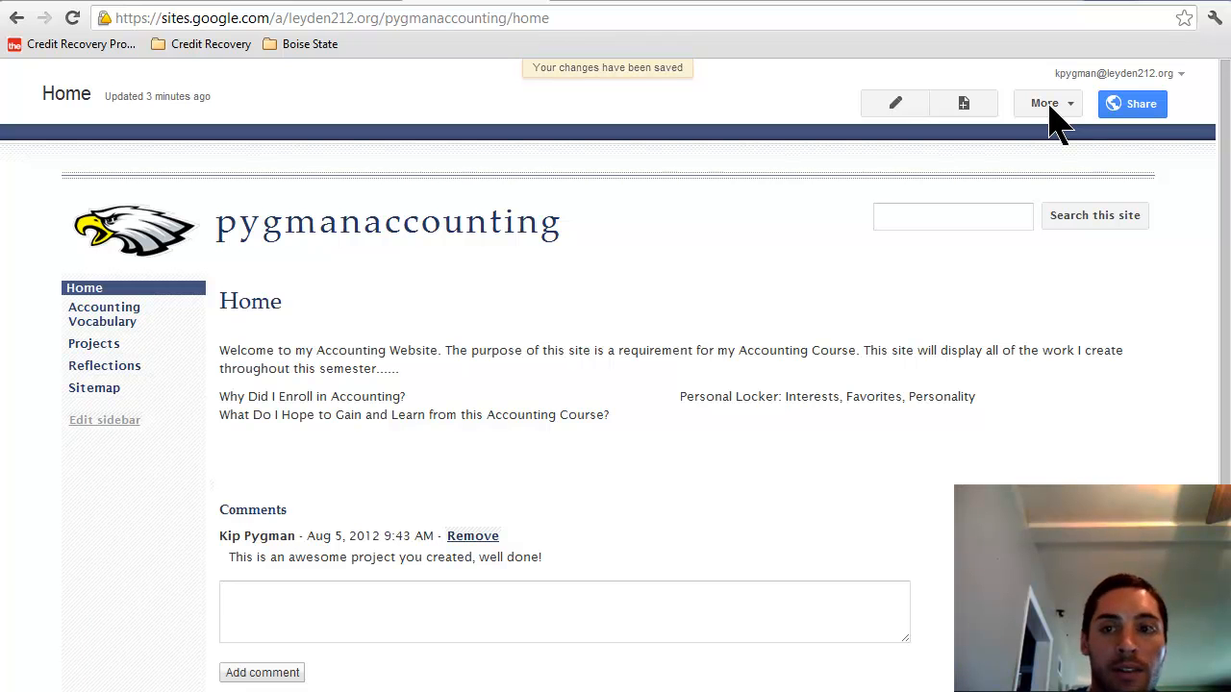
left_click(1139, 106)
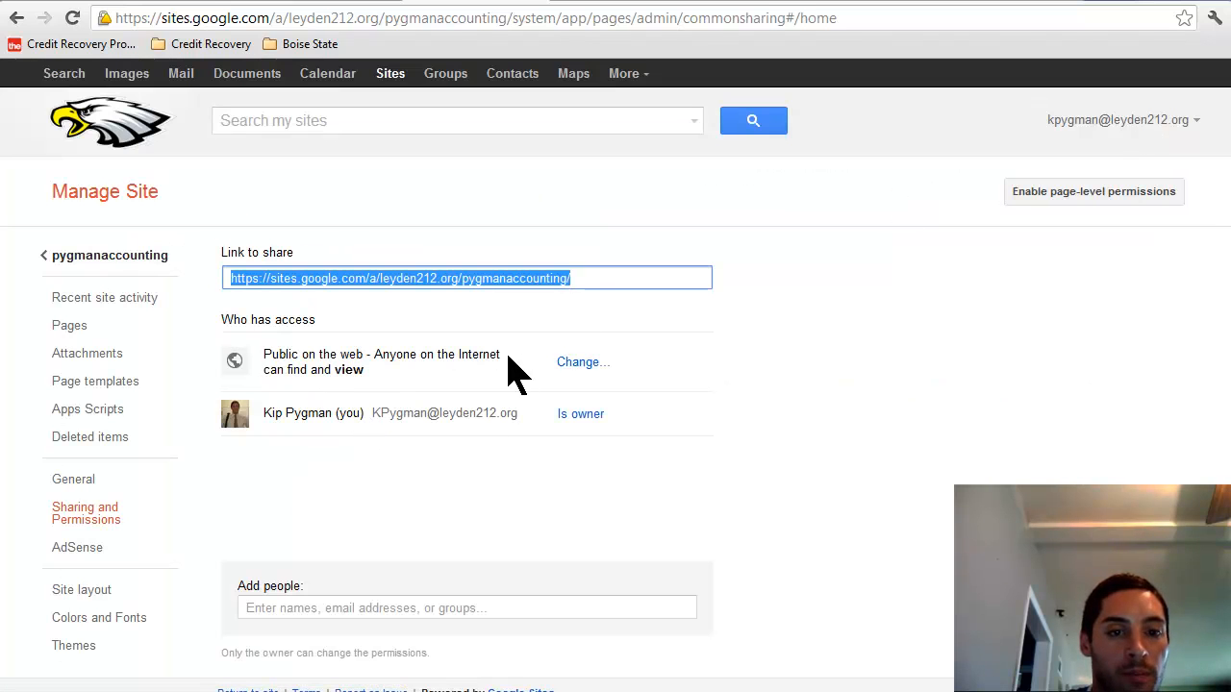
Step: Confirm the site is Public on the web, then return to pygmanaccounting
left_click(356, 610)
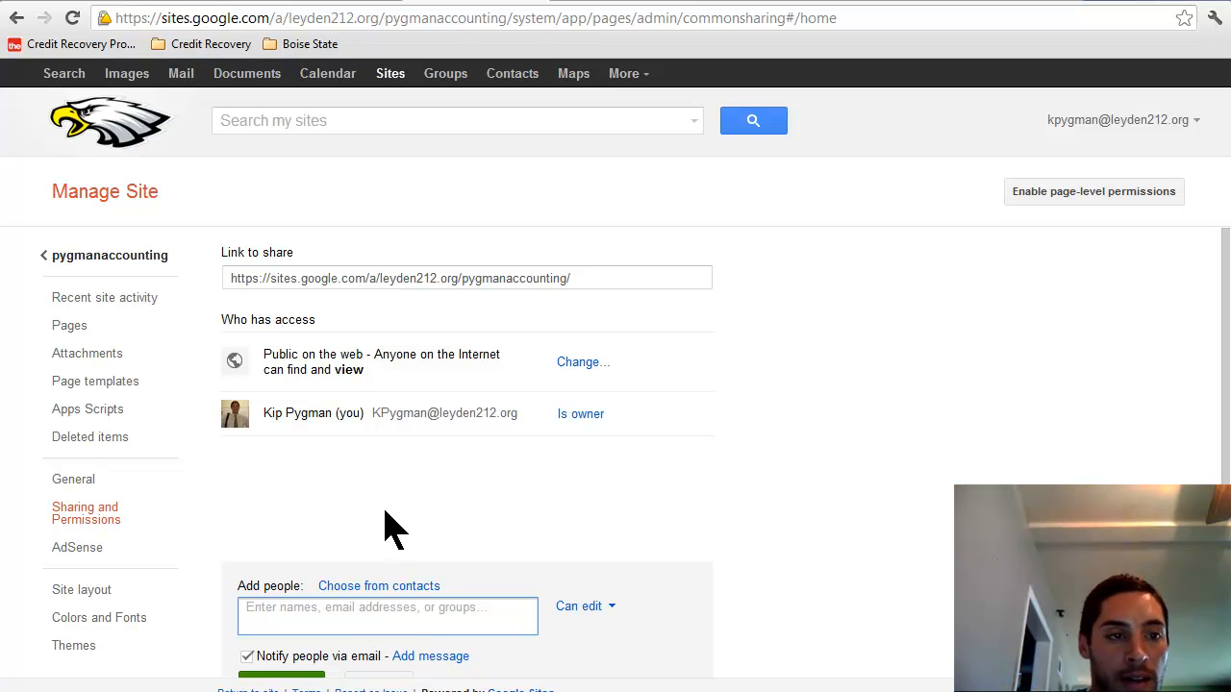
left_click(79, 256)
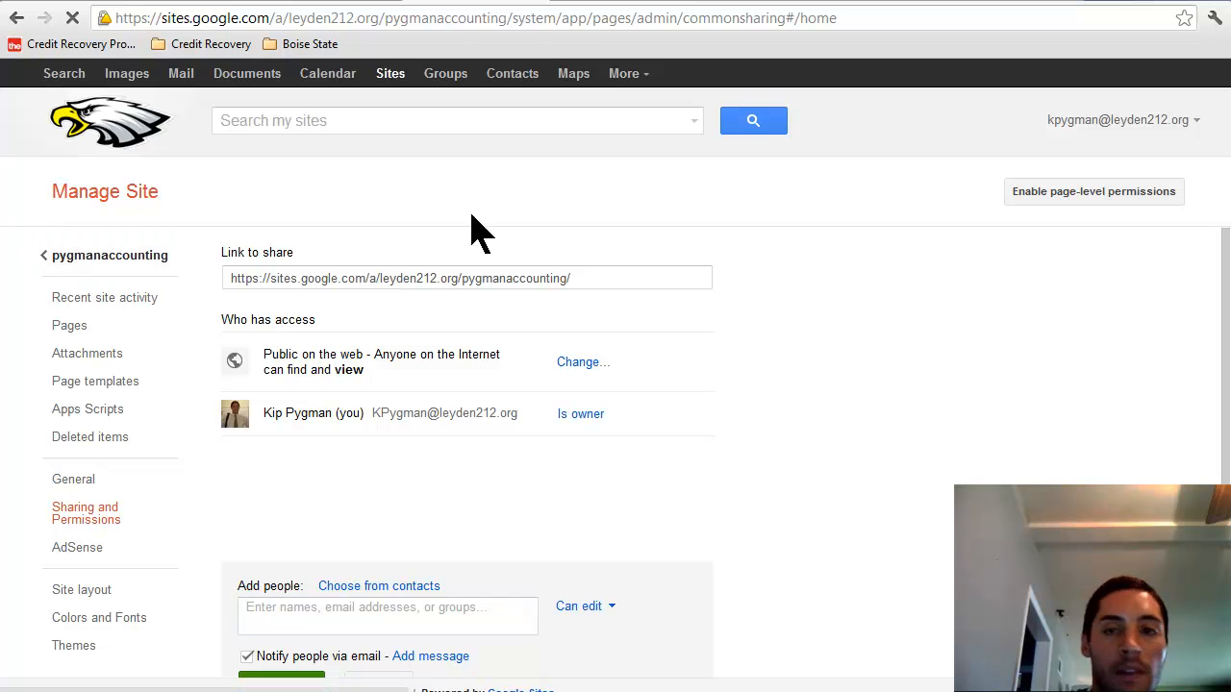
Step: Check that Allow comments is enabled in the Home page's settings, then cancel without changes
left_click(1057, 108)
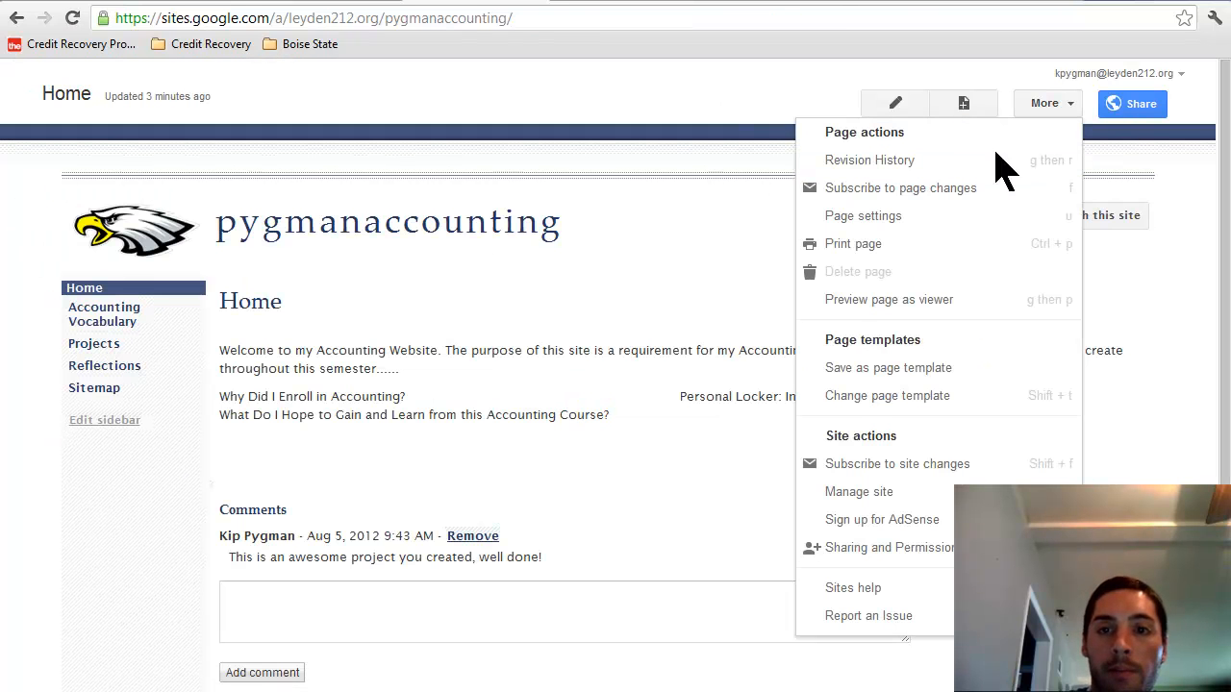
left_click(957, 223)
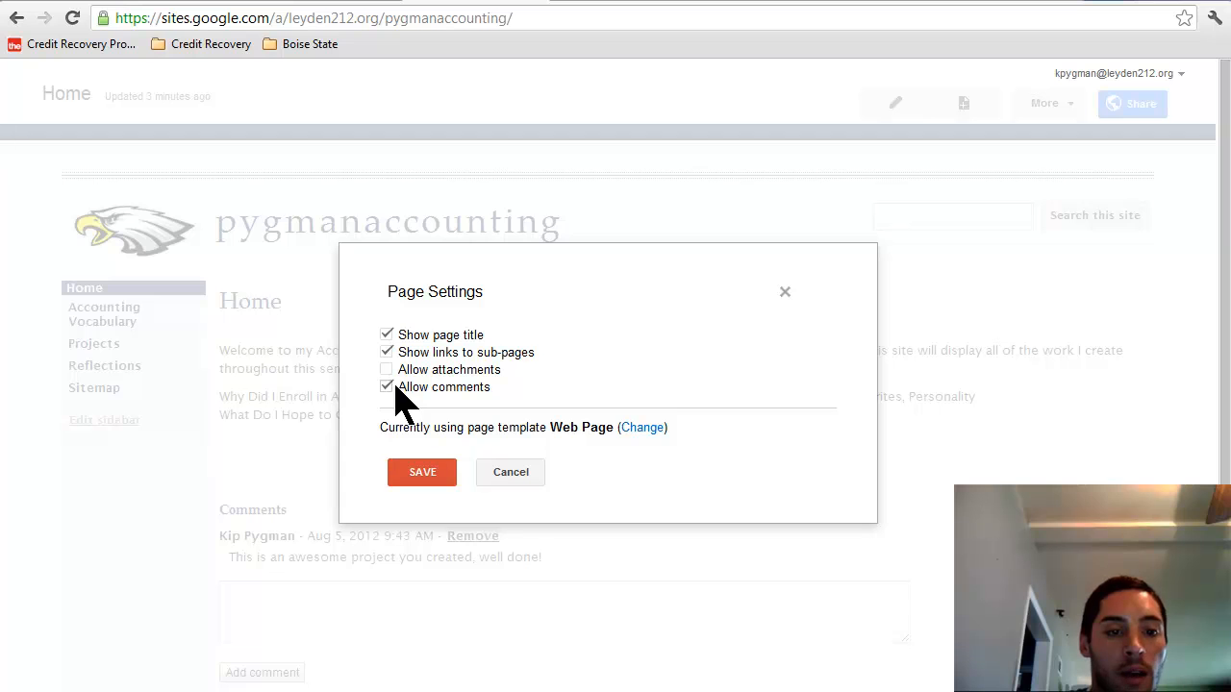
left_click(502, 473)
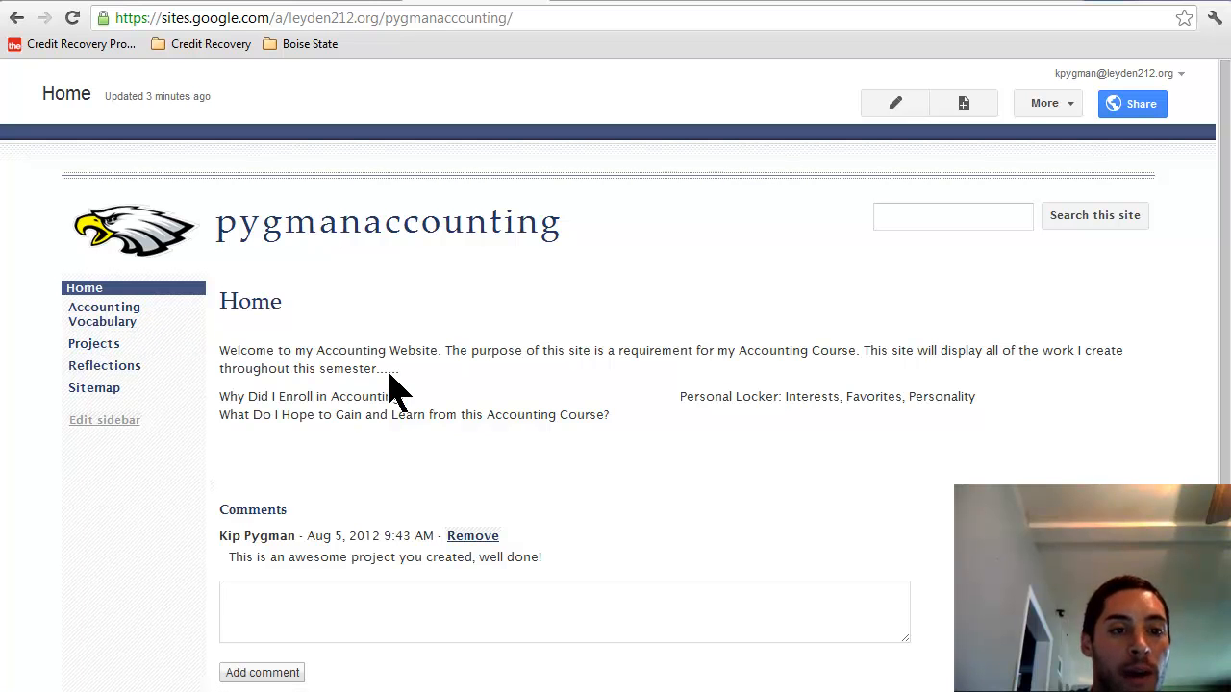
left_click_drag(398, 371, 233, 351)
left_click_drag(620, 430, 220, 398)
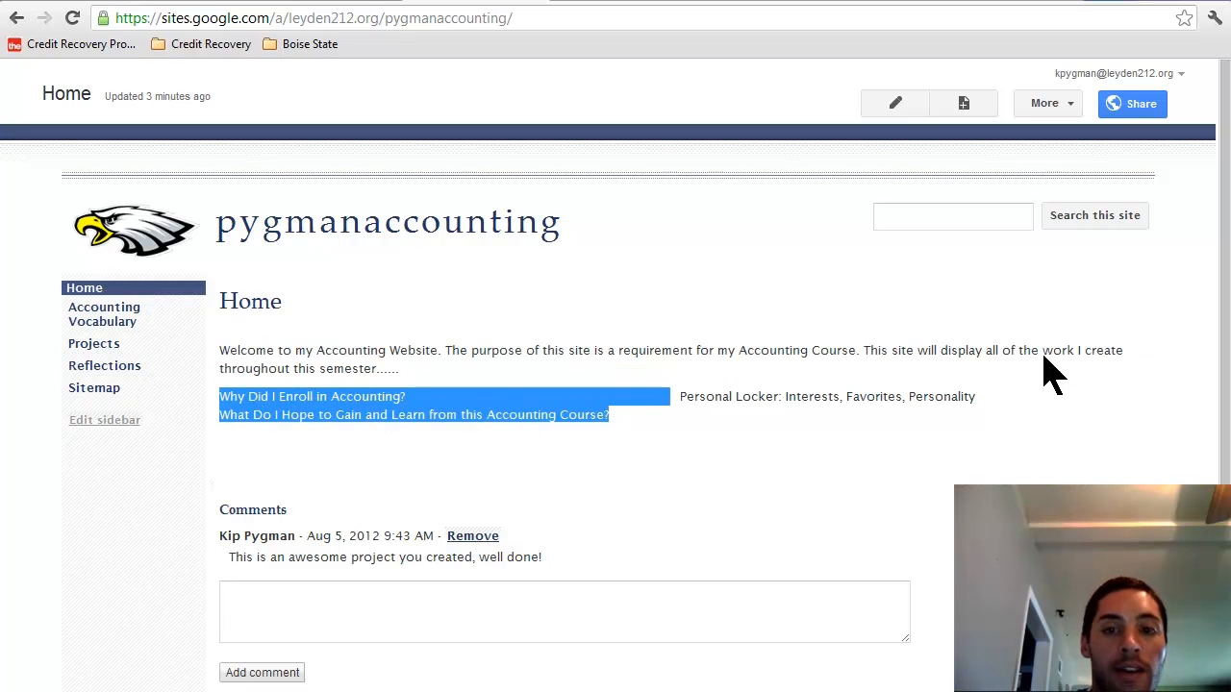
left_click_drag(974, 396, 682, 398)
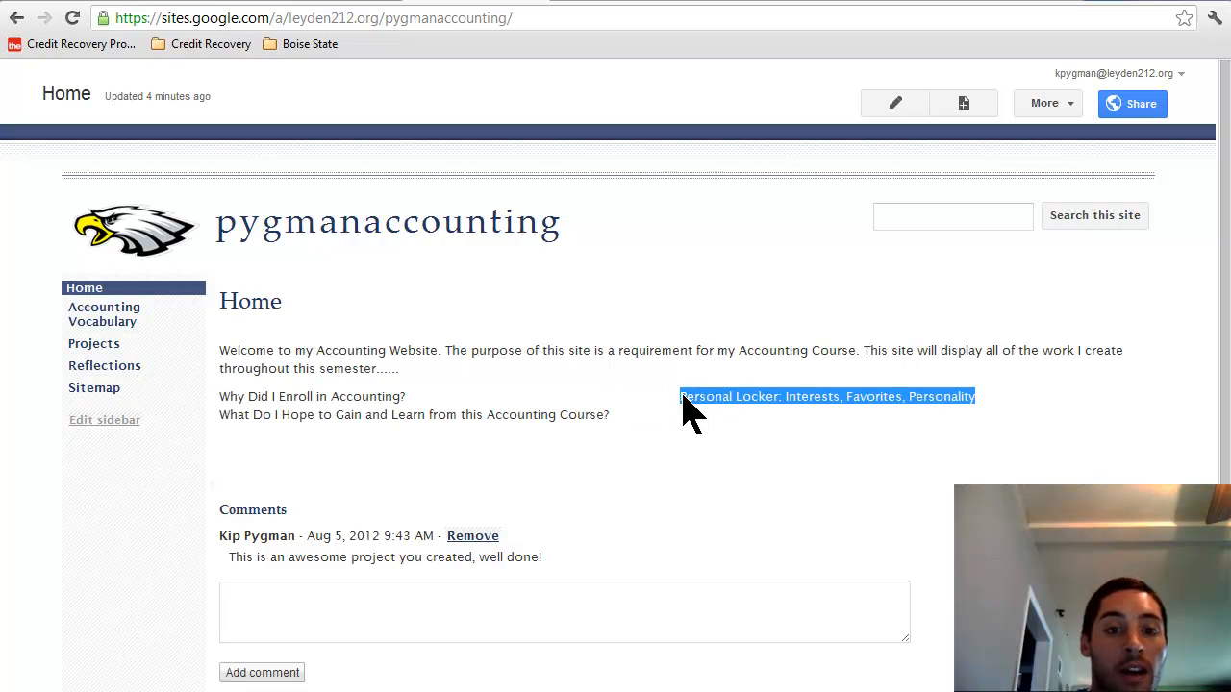